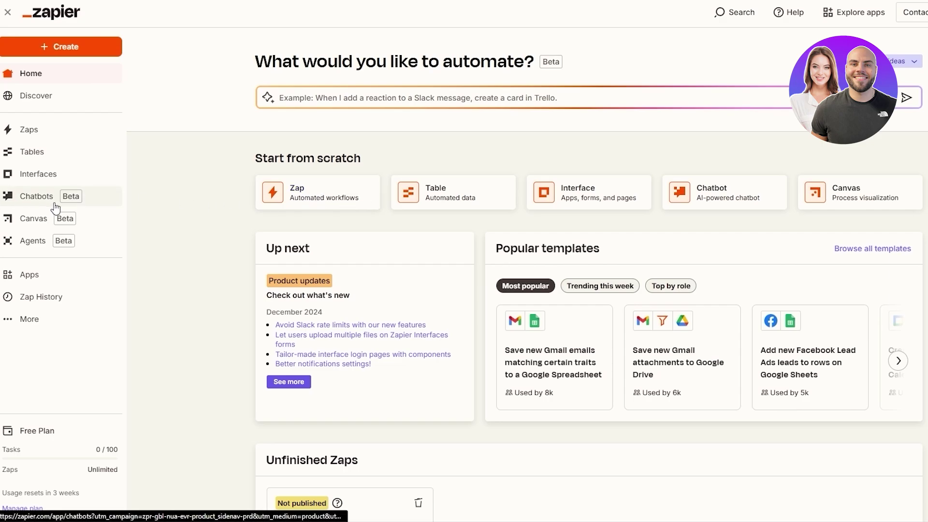
# Step: Create a new untitled Zap from the Zaps list and focus the Copilot prompt box
pyautogui.click(42, 131)
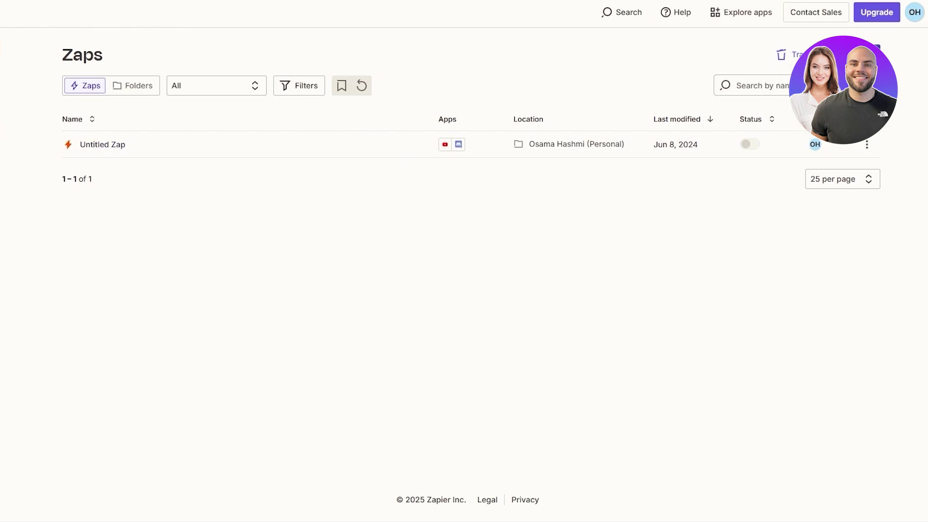
pyautogui.click(865, 54)
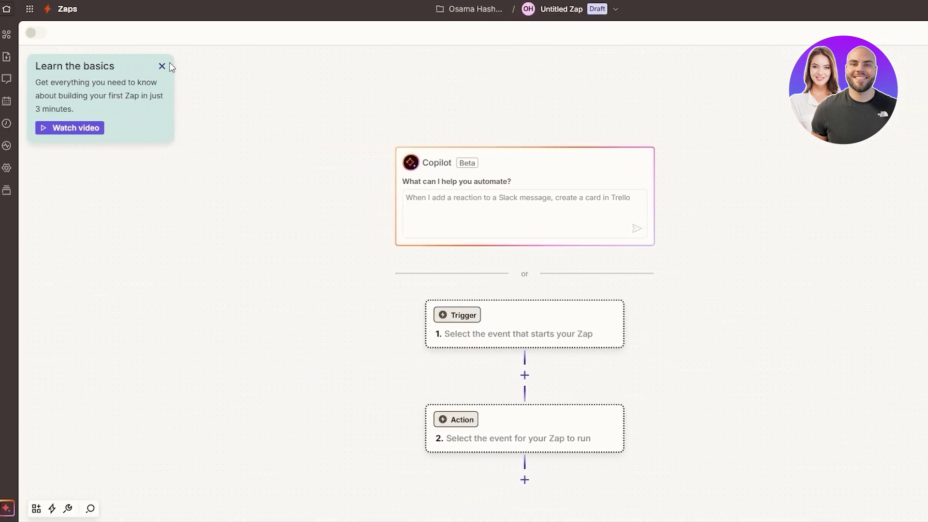
pyautogui.scroll(-1, 399, 404)
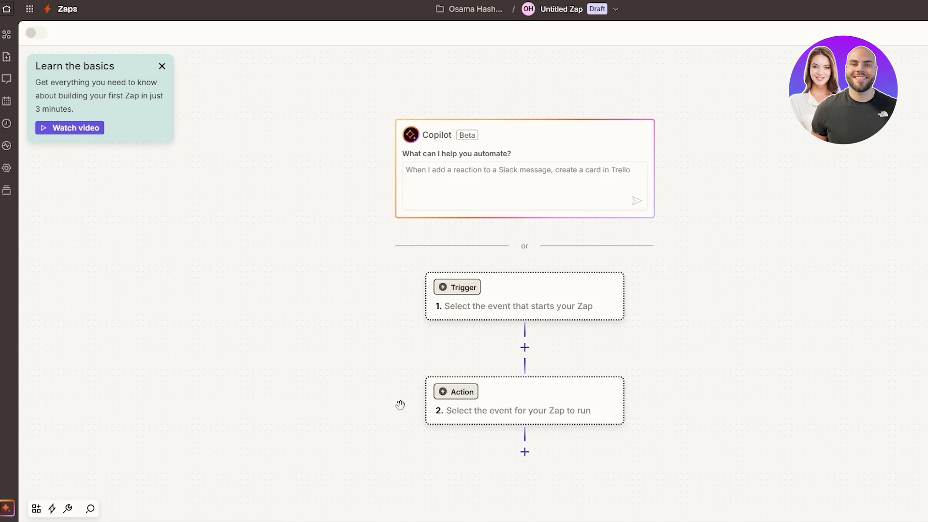
pyautogui.scroll(-1, 428, 159)
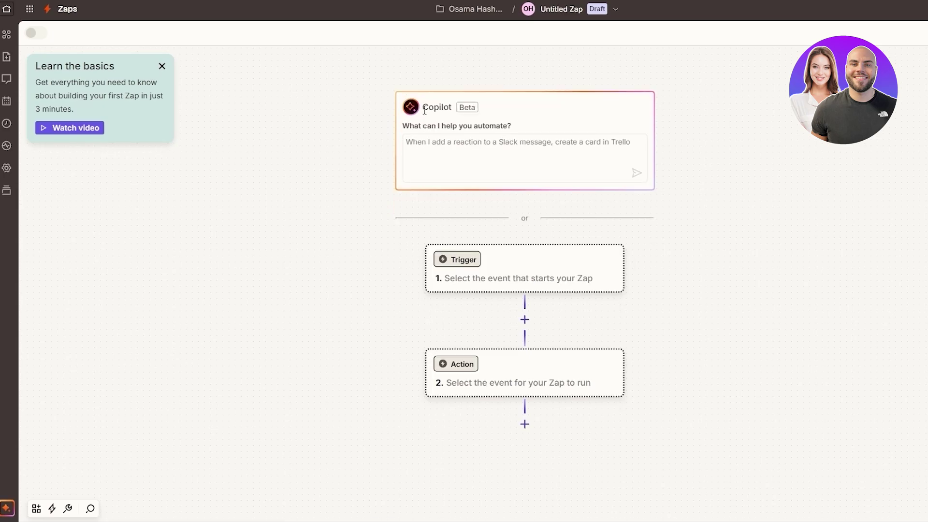
pyautogui.moveTo(427, 107); pyautogui.dragTo(439, 109)
pyautogui.click(441, 144)
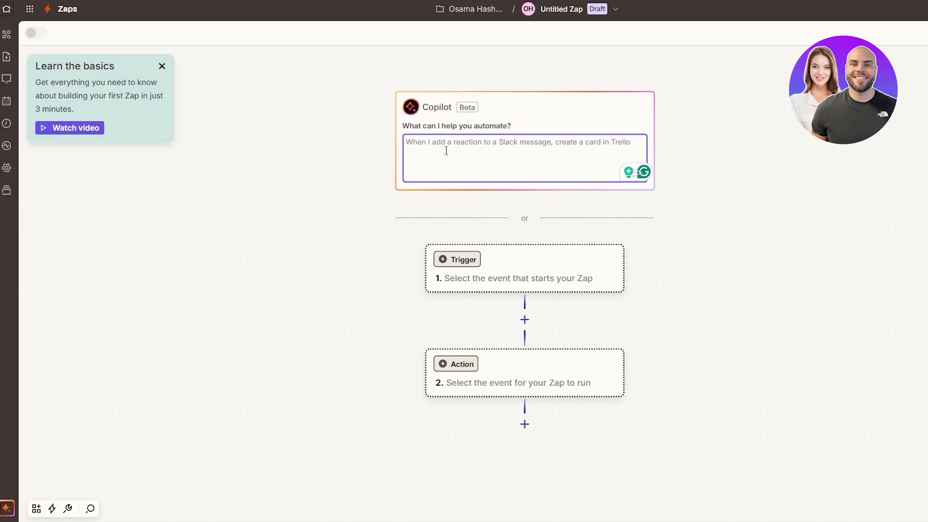
# Step: Paste the Gmail-to-WhatsApp automation request into Copilot, fix 'WhatsApp' capitalisation, and send it
pyautogui.write('notify me on whatsapp of new mails in gmail')
pyautogui.click(472, 178)
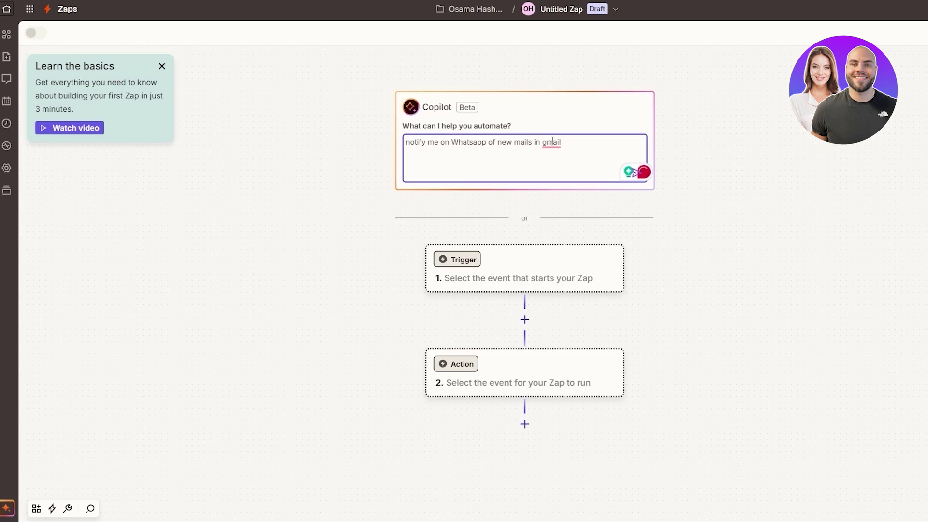
pyautogui.press('Return')
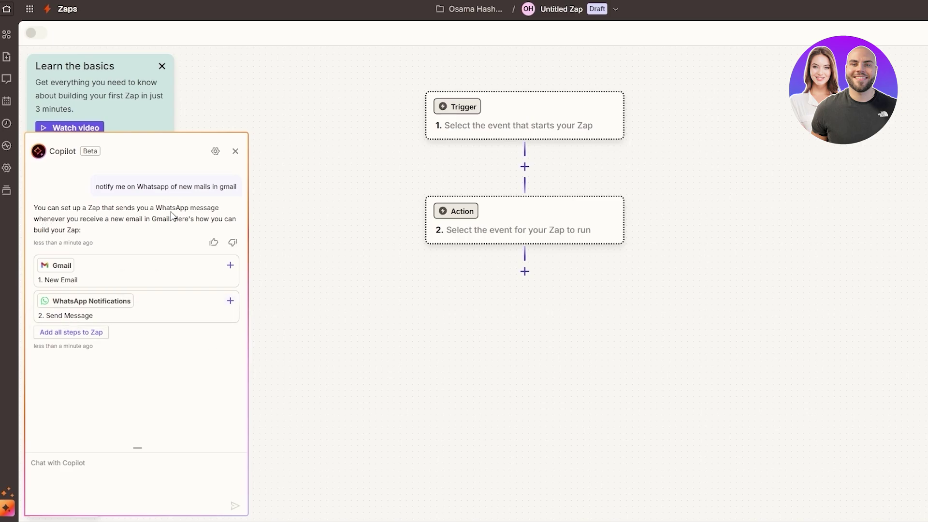
# Step: Add Copilot's suggested Gmail New Email trigger and WhatsApp Send Message action to the Zap
pyautogui.moveTo(102, 217); pyautogui.dragTo(160, 224)
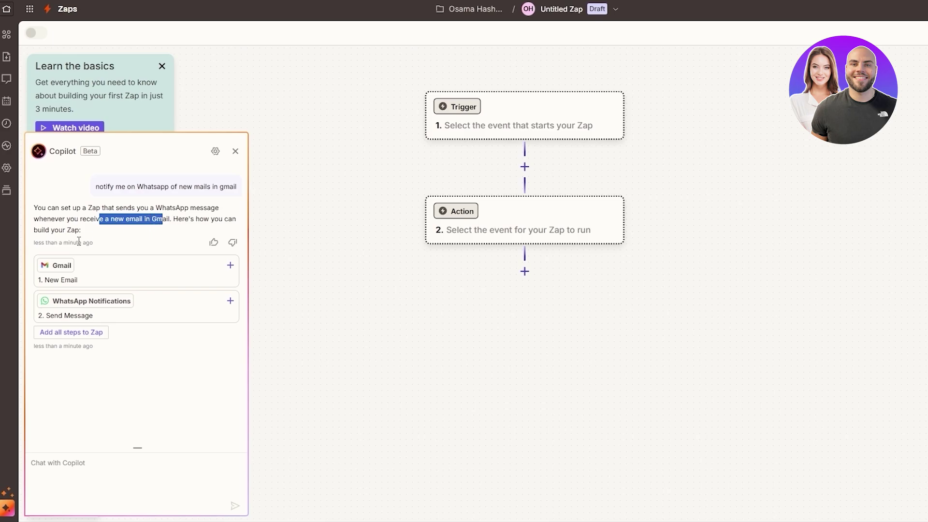
pyautogui.click(217, 276)
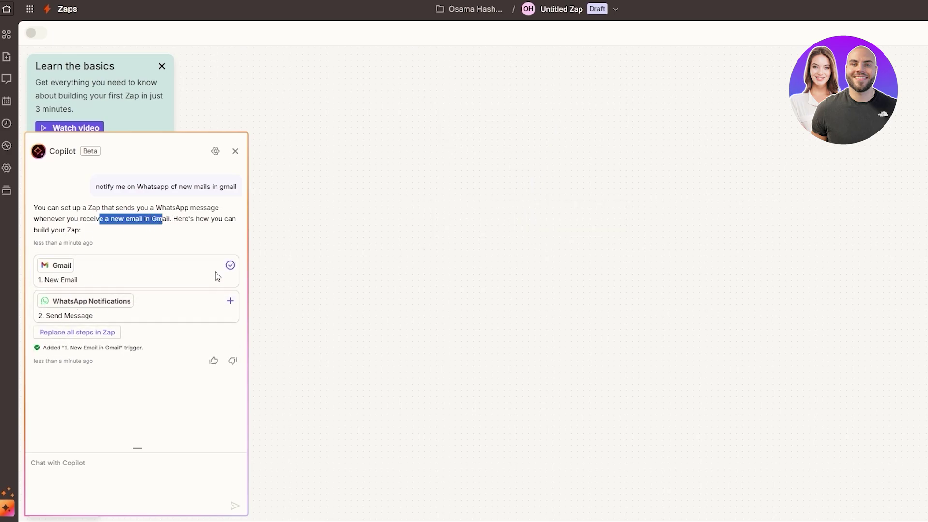
pyautogui.click(225, 321)
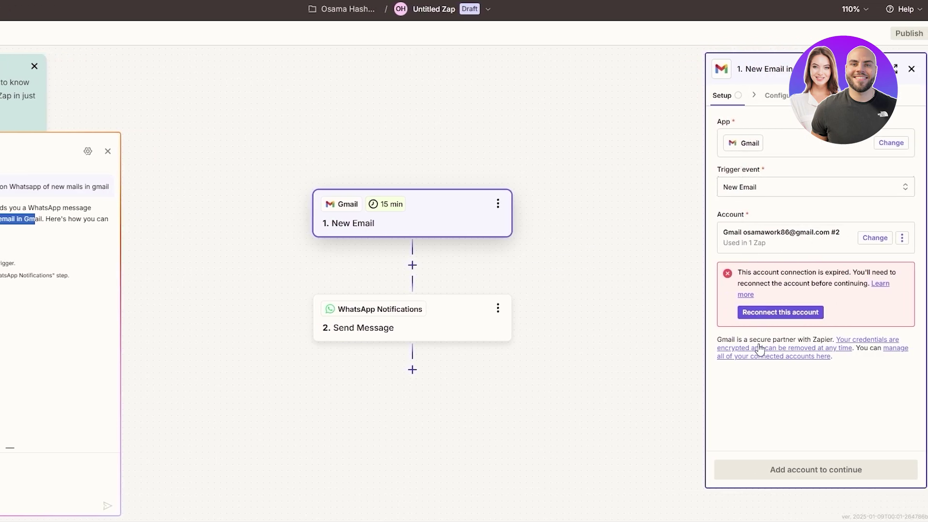
# Step: Reconnect the expired Gmail account by choosing the Google account and granting Zapier access
pyautogui.click(752, 312)
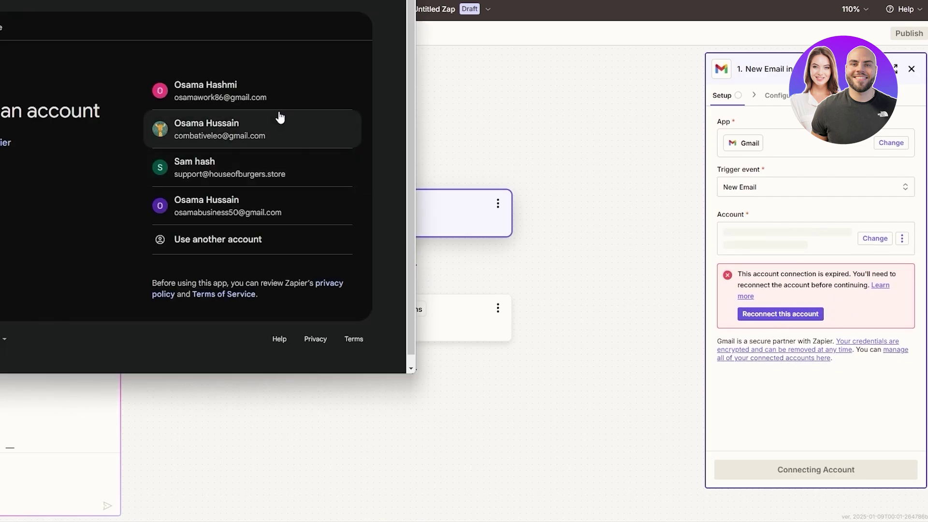
pyautogui.click(280, 90)
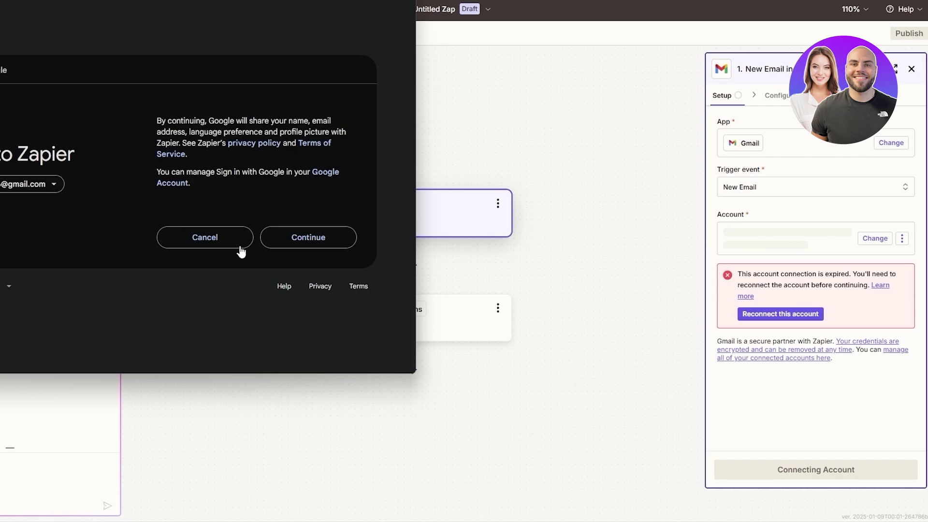
pyautogui.click(305, 232)
pyautogui.click(316, 321)
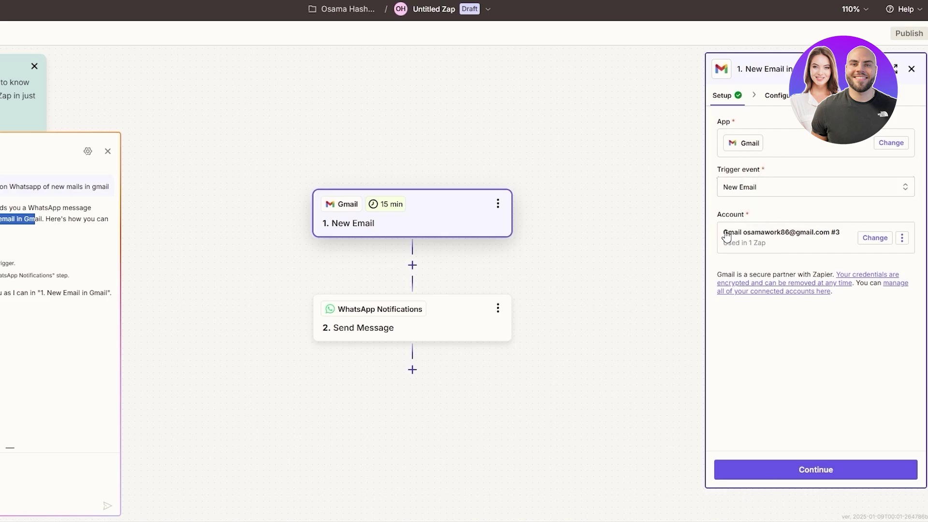
# Step: Set the Gmail trigger's Label or mailbox to INBOX and advance to the trigger test
pyautogui.click(818, 468)
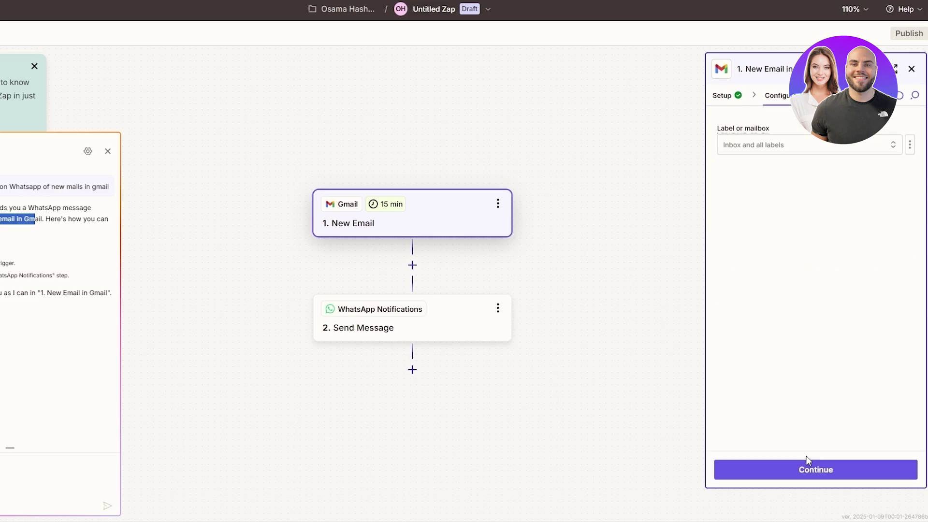
pyautogui.click(726, 150)
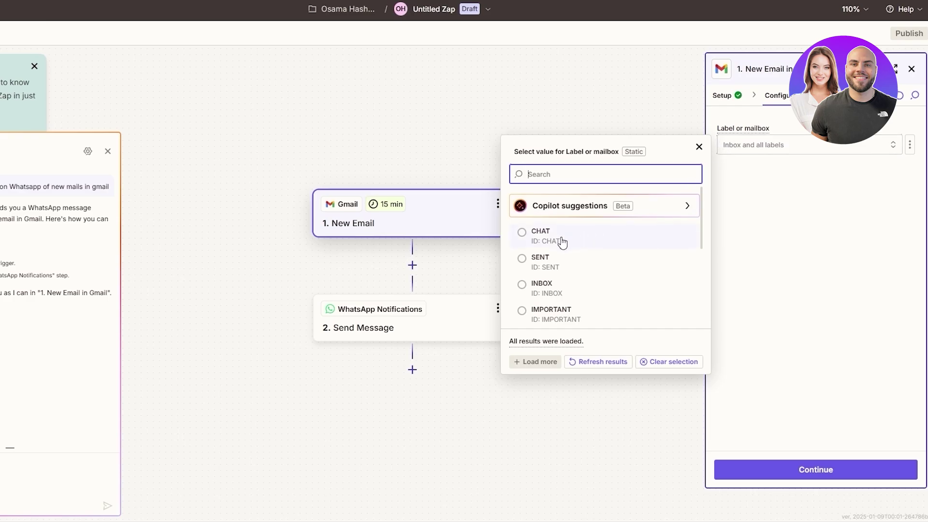
pyautogui.click(522, 285)
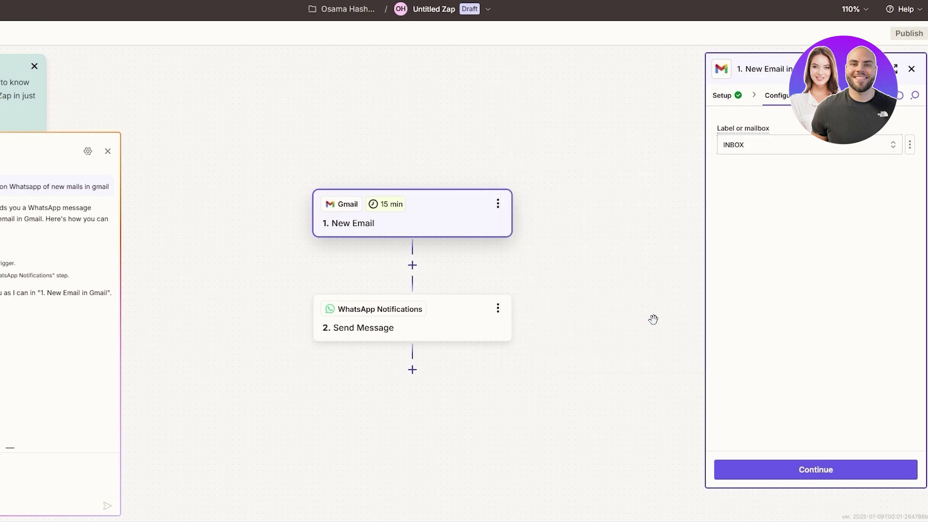
pyautogui.click(849, 469)
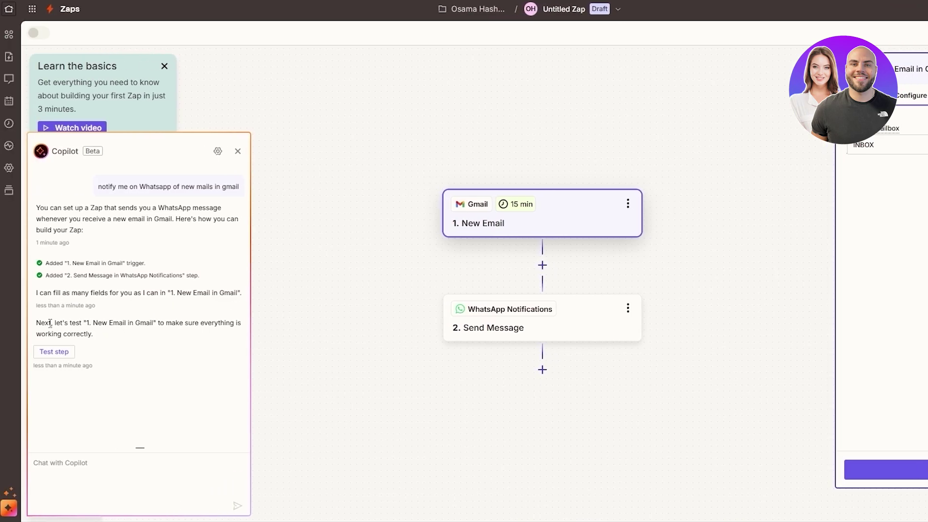
pyautogui.moveTo(50, 322); pyautogui.dragTo(167, 322)
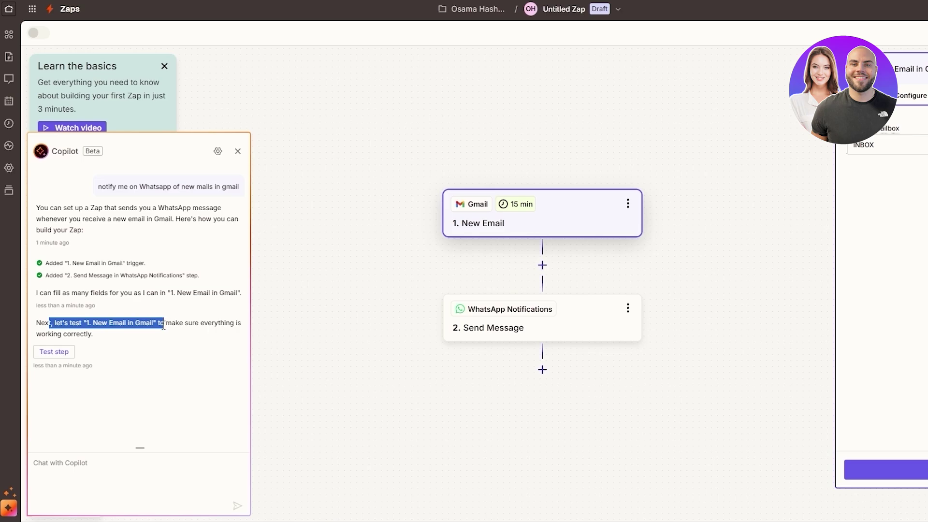
pyautogui.click(162, 325)
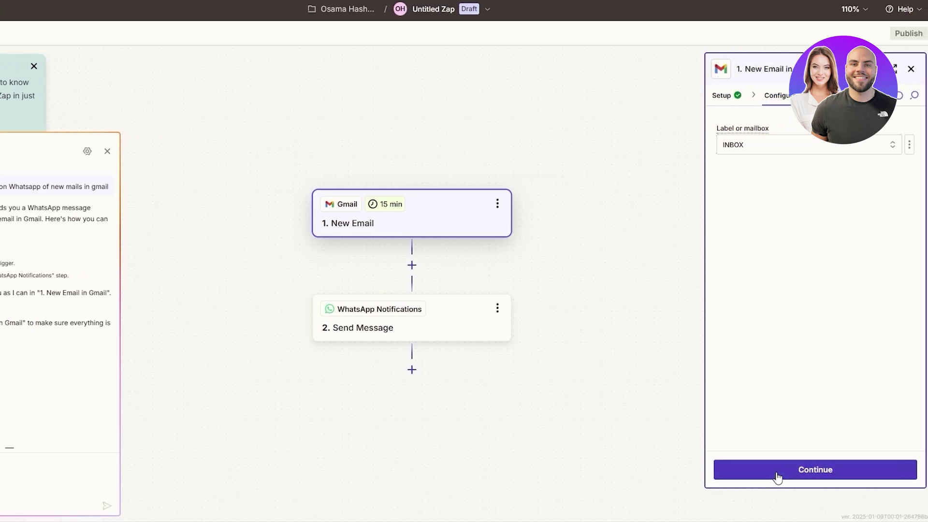
pyautogui.click(777, 477)
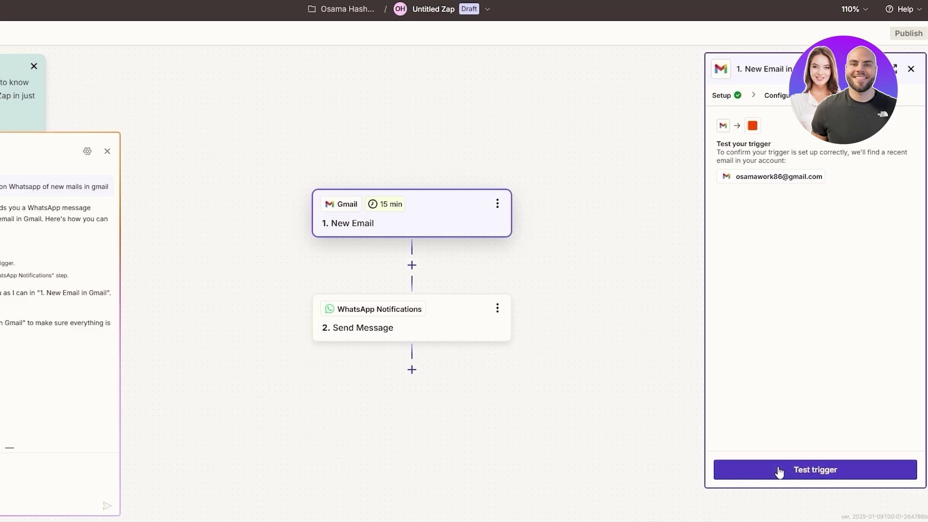
# Step: Test the Gmail trigger by fetching a recent email
pyautogui.click(779, 471)
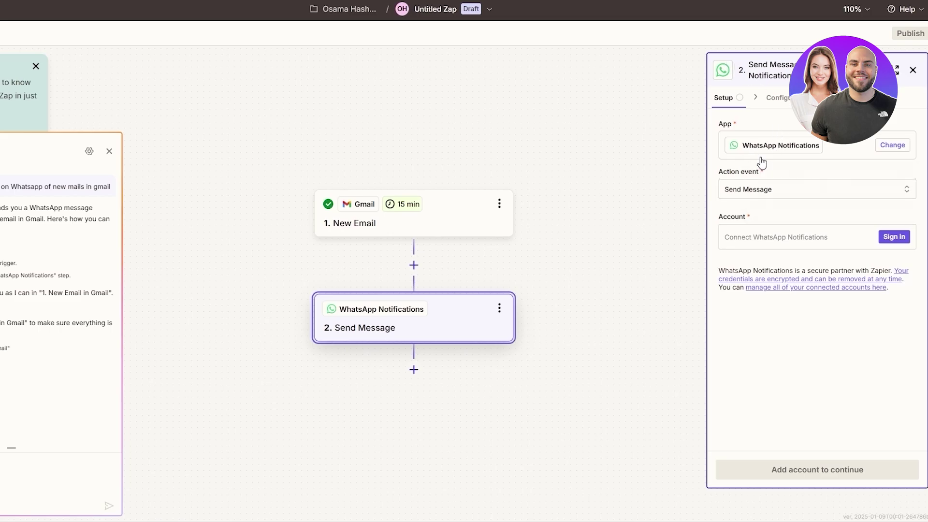
# Step: Keep Send Message as the WhatsApp action event and start signing in to WhatsApp Notifications
pyautogui.click(733, 193)
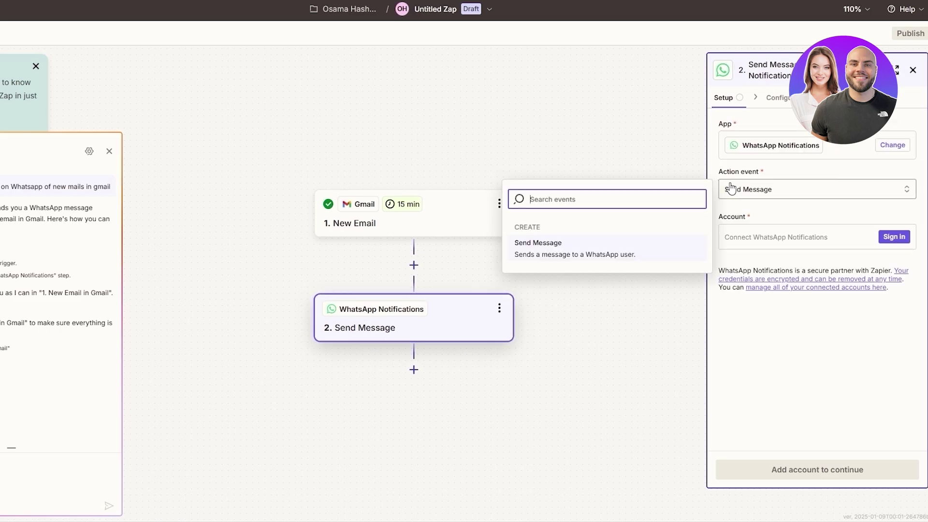
pyautogui.click(733, 193)
pyautogui.click(756, 239)
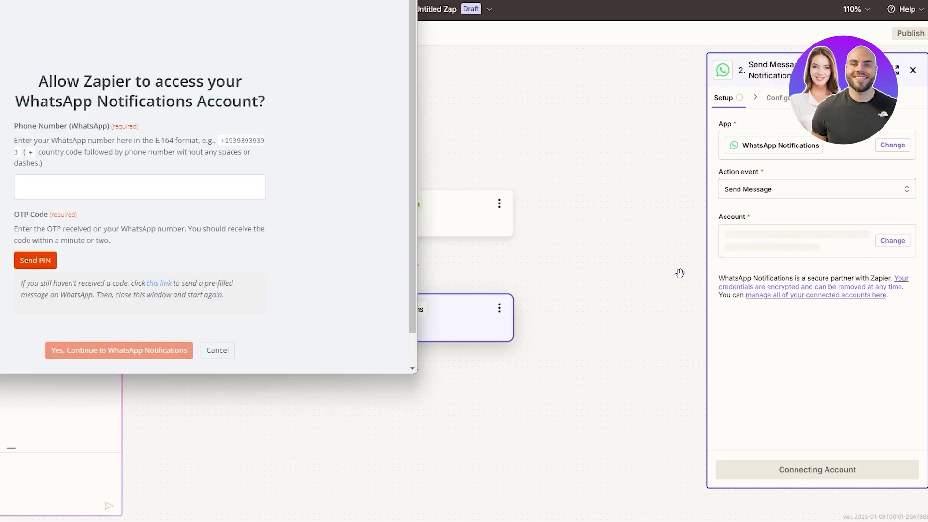
# Step: Enter the phone number and OTP in the authorization popup and confirm the connection
pyautogui.scroll(-1, 83, 85)
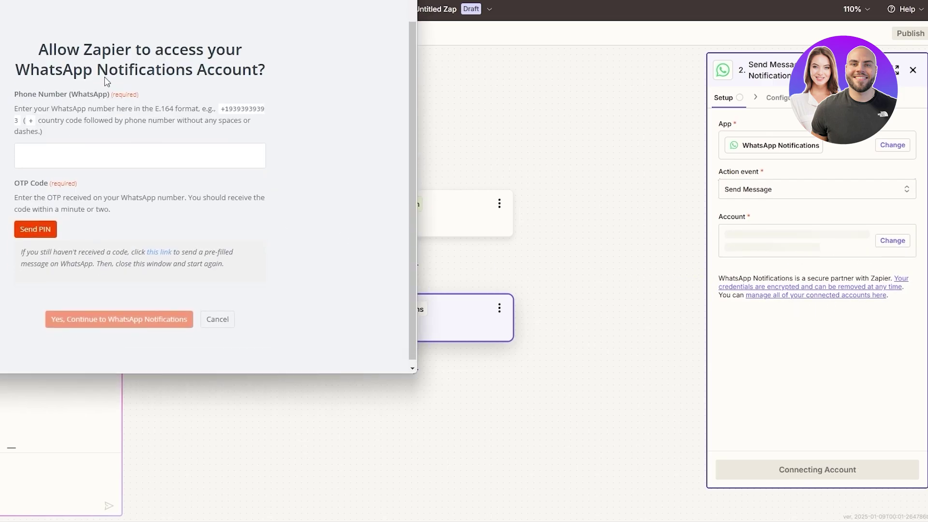
pyautogui.moveTo(33, 90); pyautogui.dragTo(205, 109)
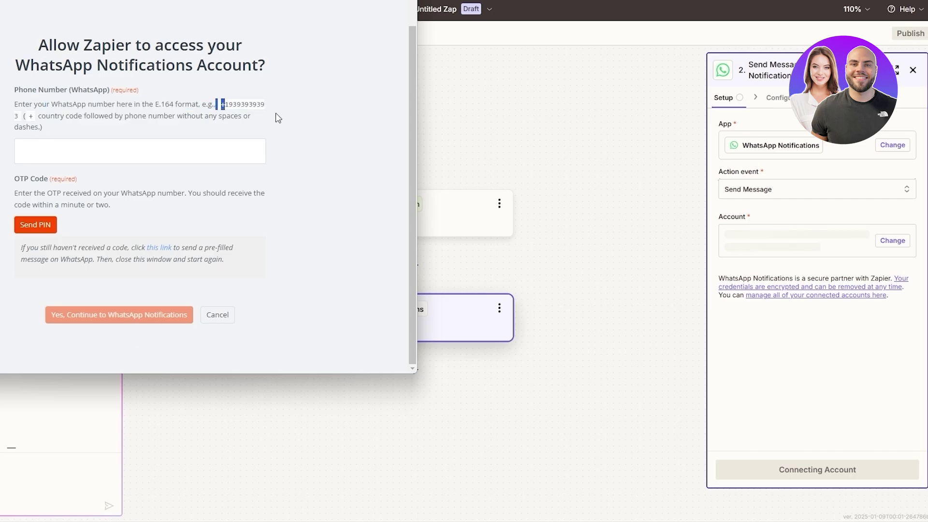
pyautogui.moveTo(278, 118); pyautogui.dragTo(276, 112)
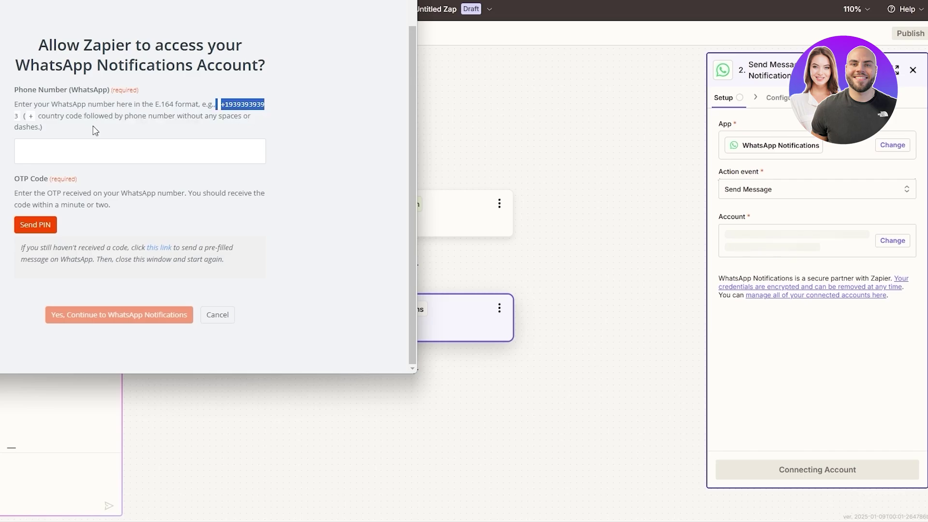
pyautogui.click(40, 148)
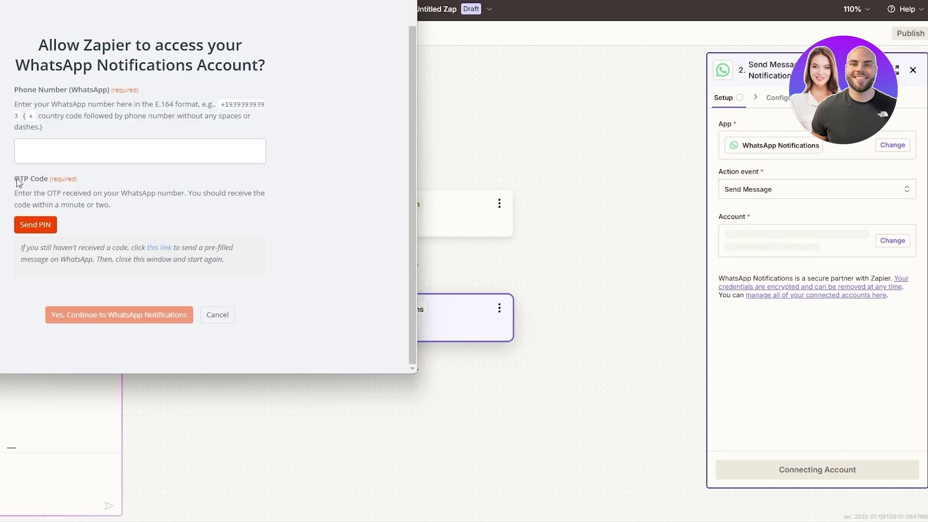
pyautogui.moveTo(17, 182); pyautogui.dragTo(40, 182)
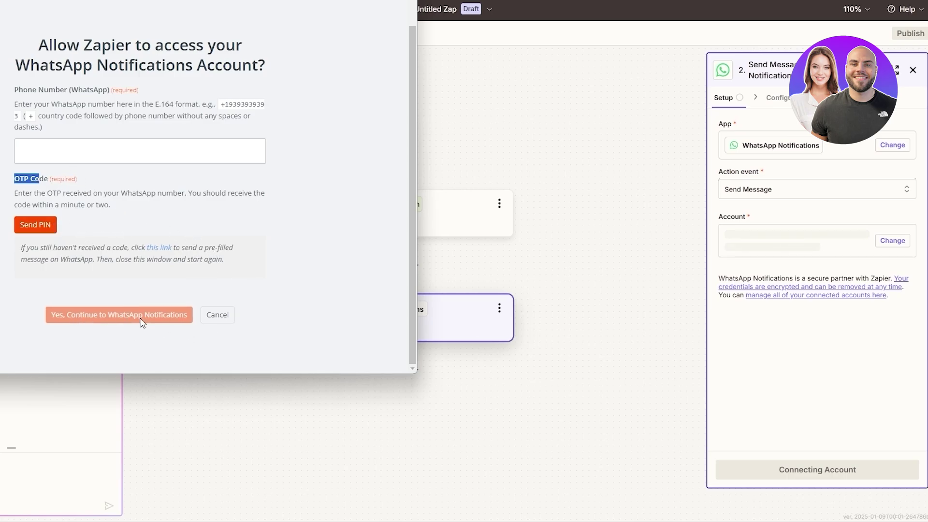
pyautogui.click(147, 173)
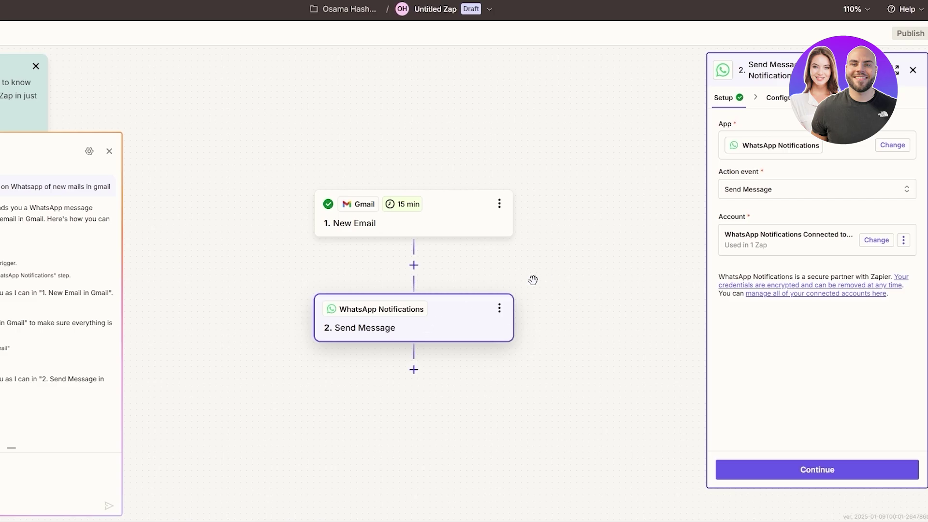
# Step: Choose the New Message template for the WhatsApp Send Message step
pyautogui.moveTo(88, 361)
pyautogui.click(837, 482)
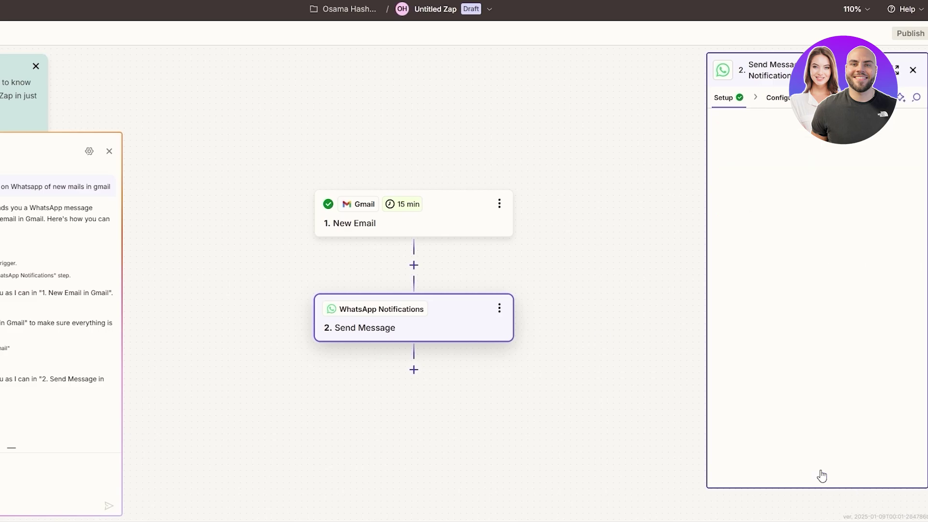
pyautogui.click(783, 149)
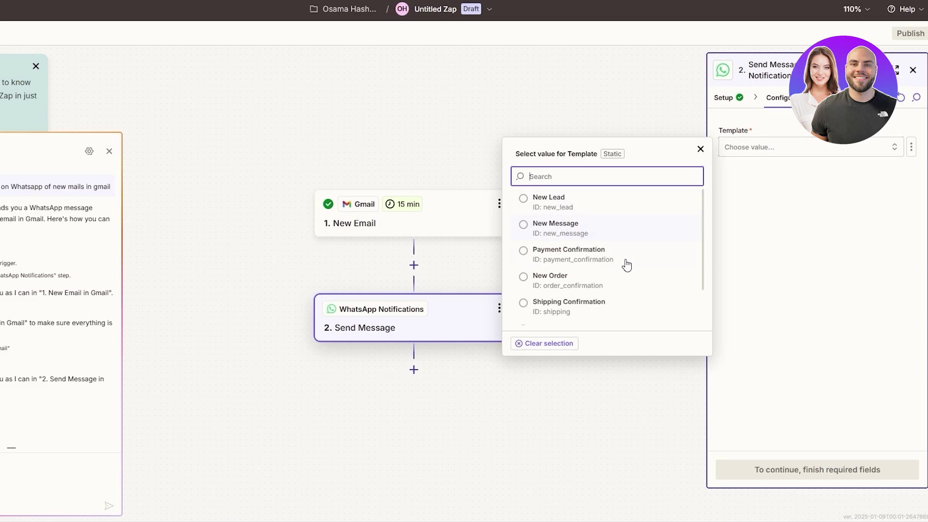
pyautogui.scroll(-1, 575, 318)
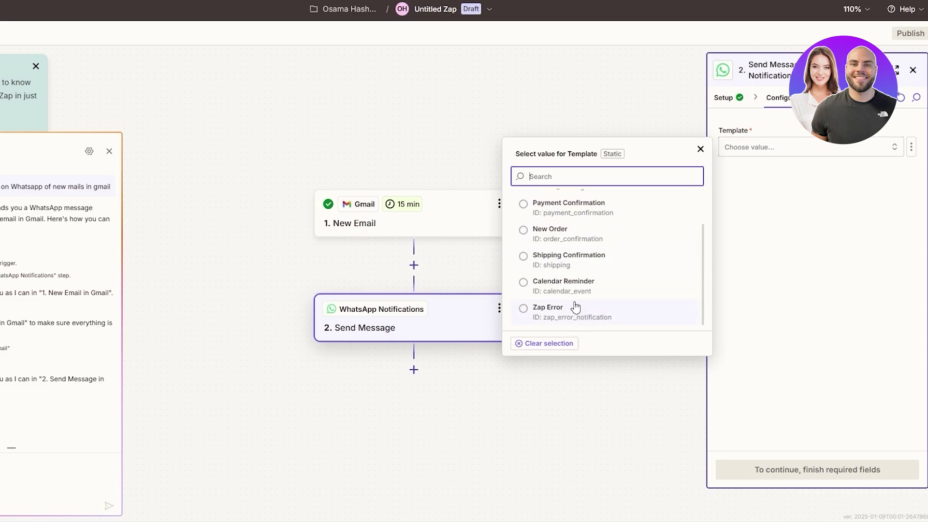
pyautogui.scroll(1, 596, 232)
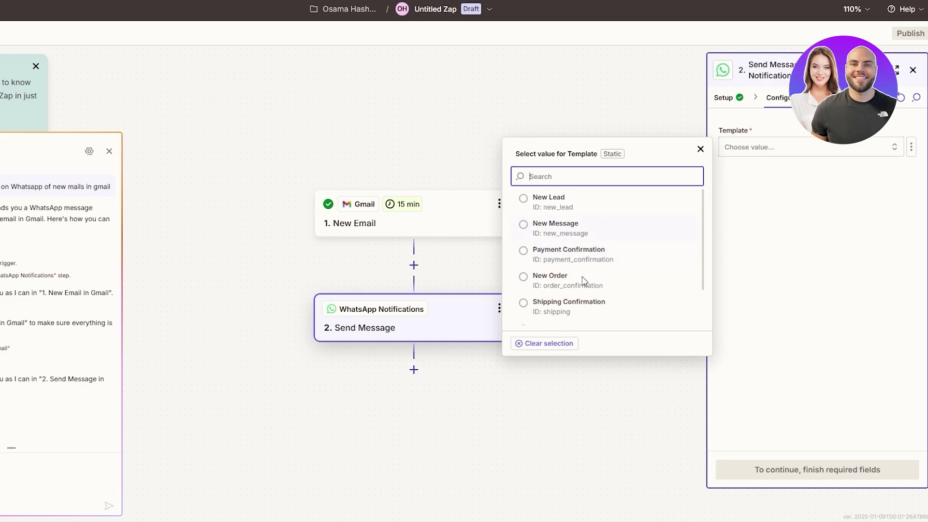
pyautogui.click(551, 228)
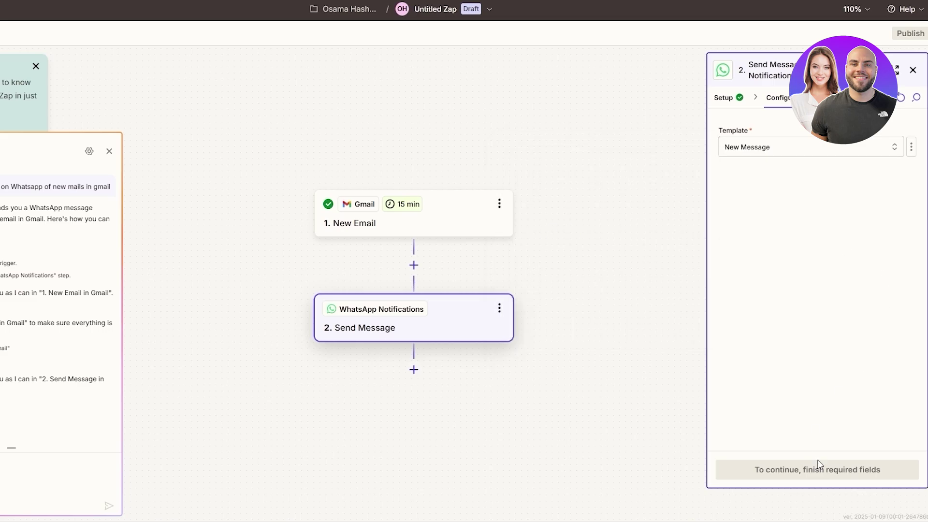
# Step: Type 'New Message' into the Name field
pyautogui.click(785, 255)
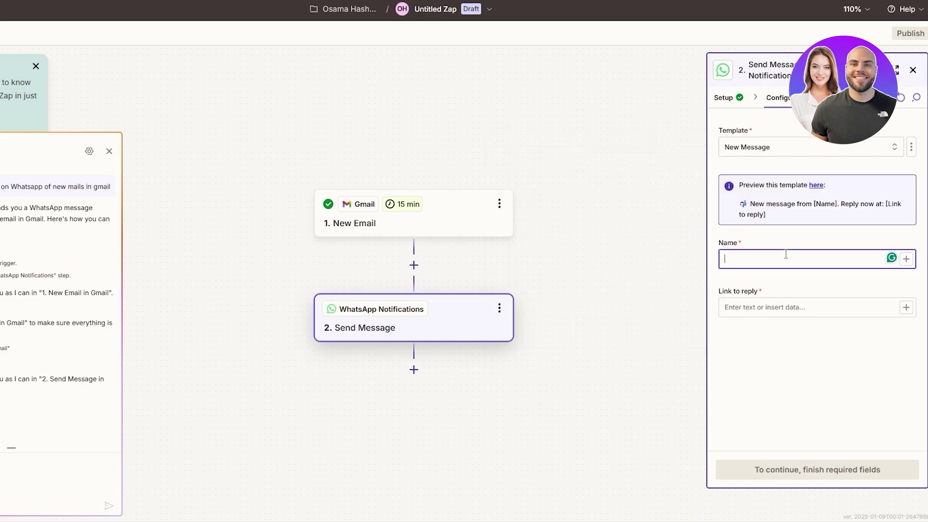
pyautogui.click(803, 294)
pyautogui.click(780, 315)
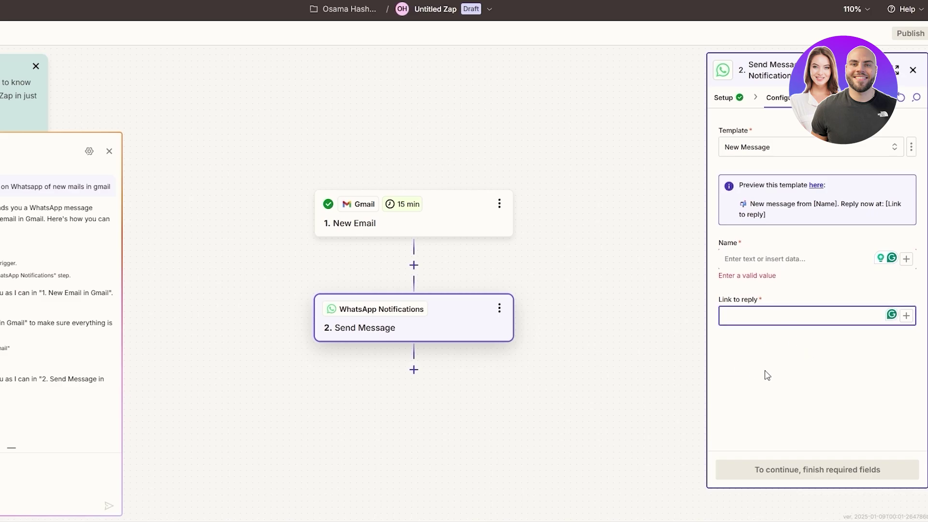
pyautogui.click(776, 386)
pyautogui.click(778, 257)
pyautogui.write('New Message')
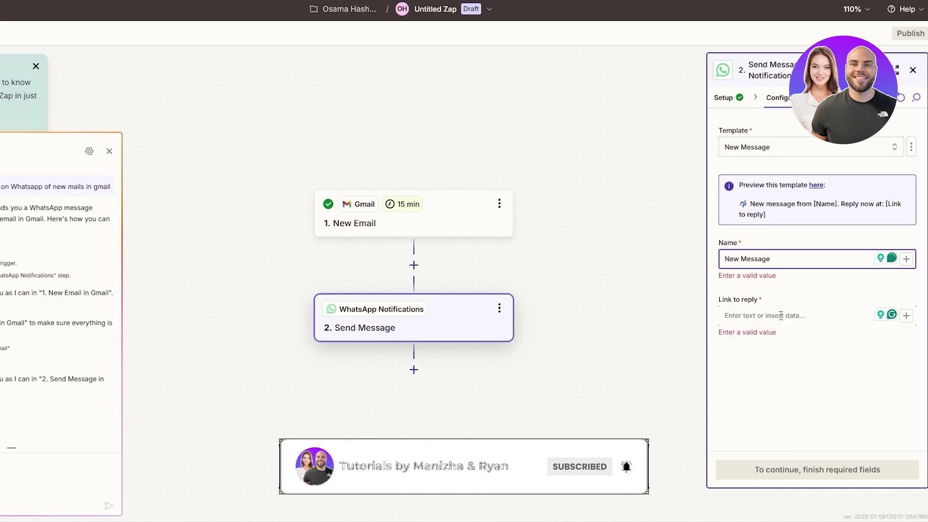
# Step: Insert the Gmail email's Message Url into the Link to reply field
pyautogui.click(732, 309)
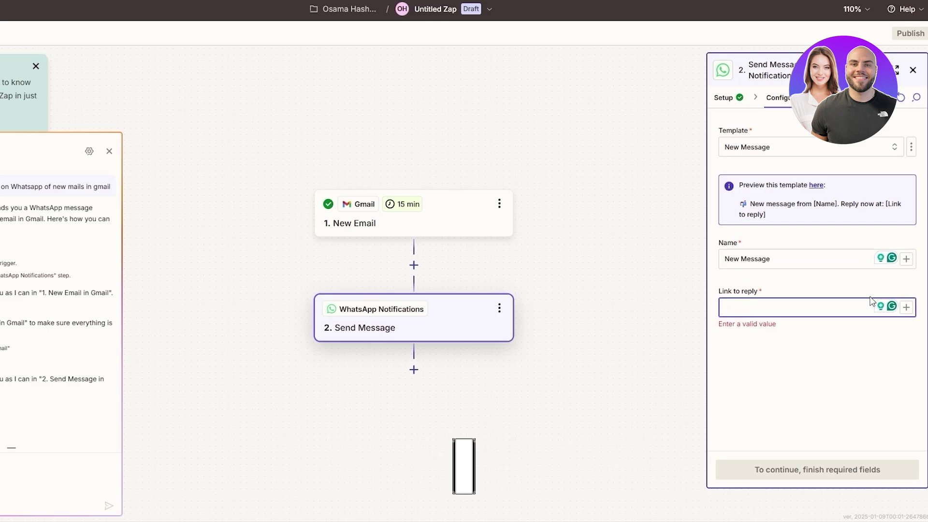
pyautogui.click(906, 309)
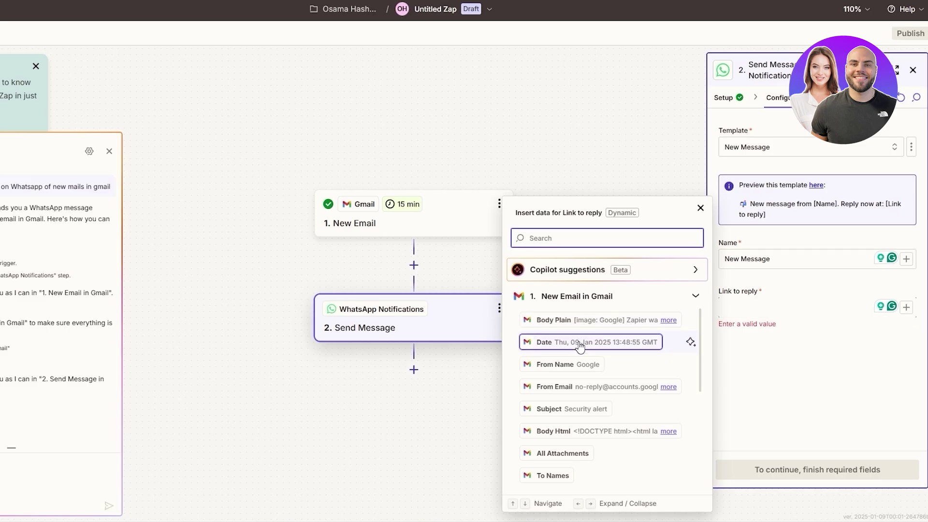
pyautogui.scroll(-3, 543, 358)
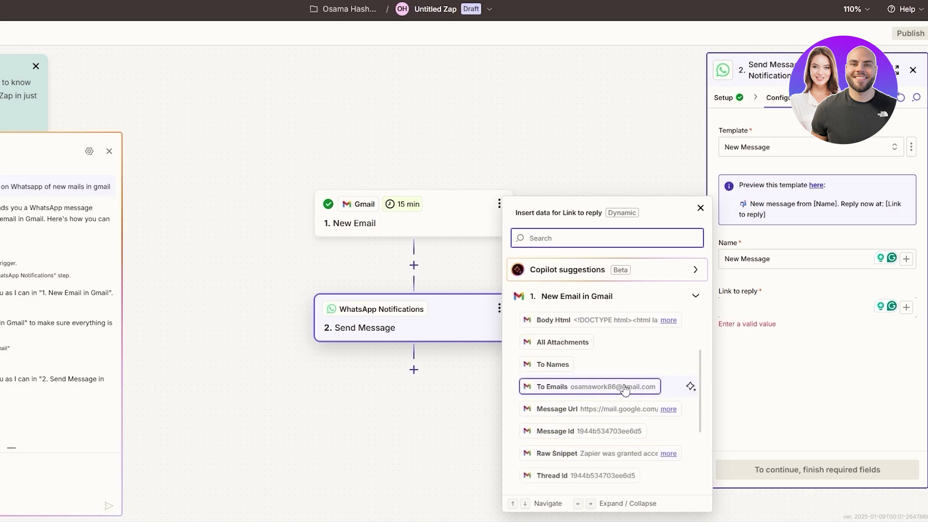
pyautogui.scroll(-1, 559, 454)
pyautogui.scroll(5, 575, 441)
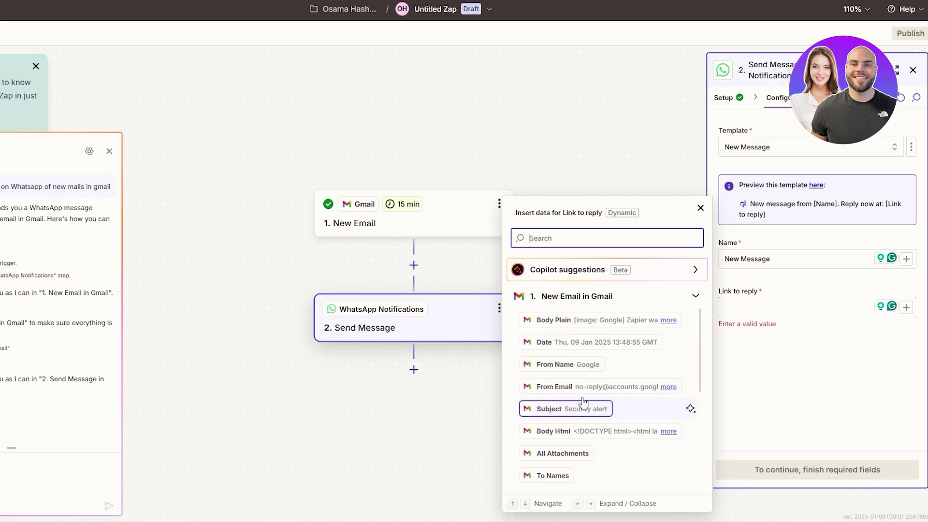
pyautogui.scroll(-5, 556, 386)
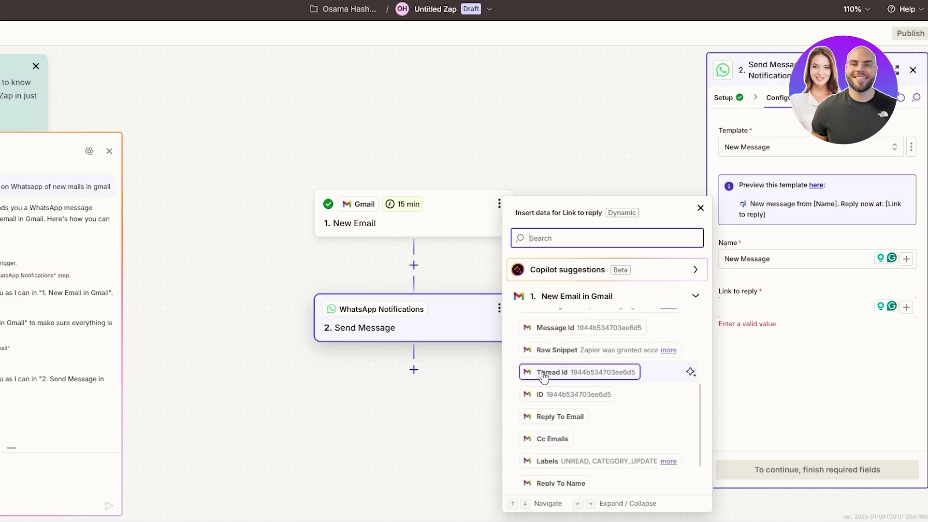
pyautogui.scroll(-7, 544, 376)
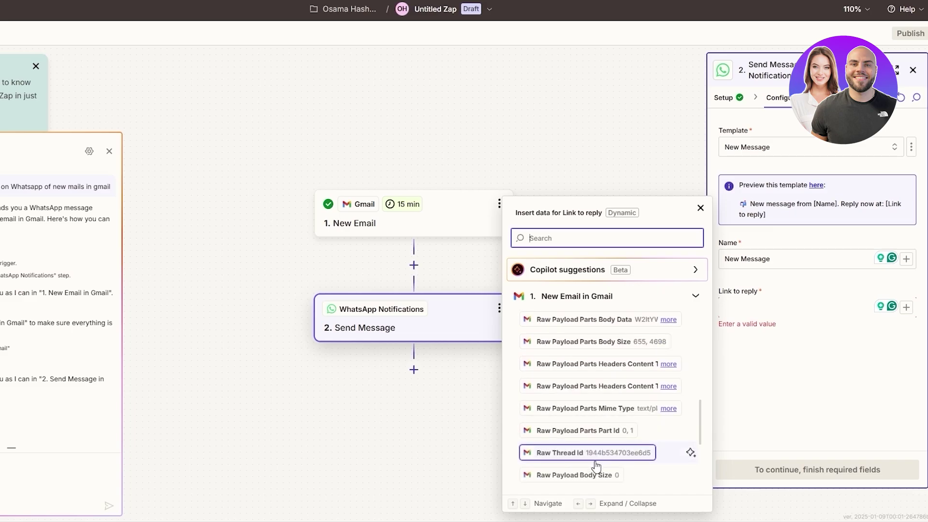
pyautogui.scroll(-6, 595, 465)
pyautogui.write('mess')
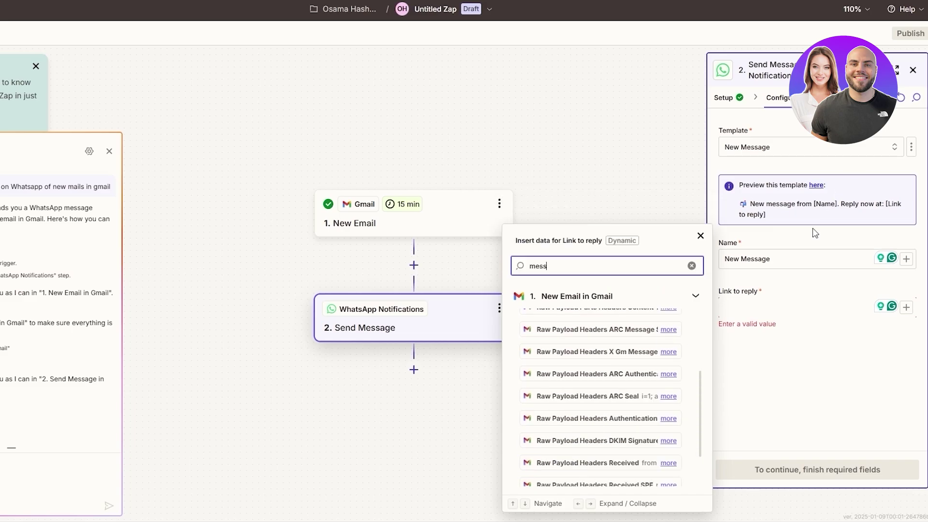
pyautogui.write('age')
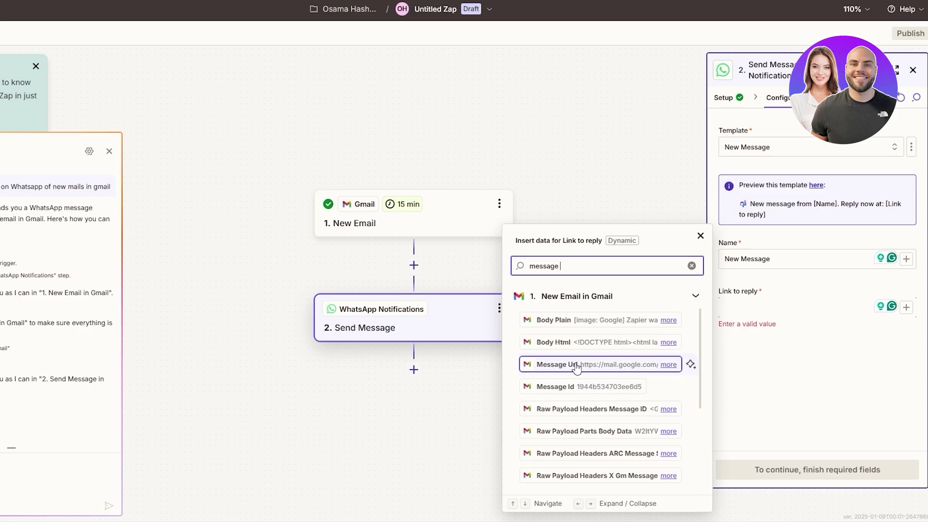
pyautogui.click(580, 375)
pyautogui.click(836, 389)
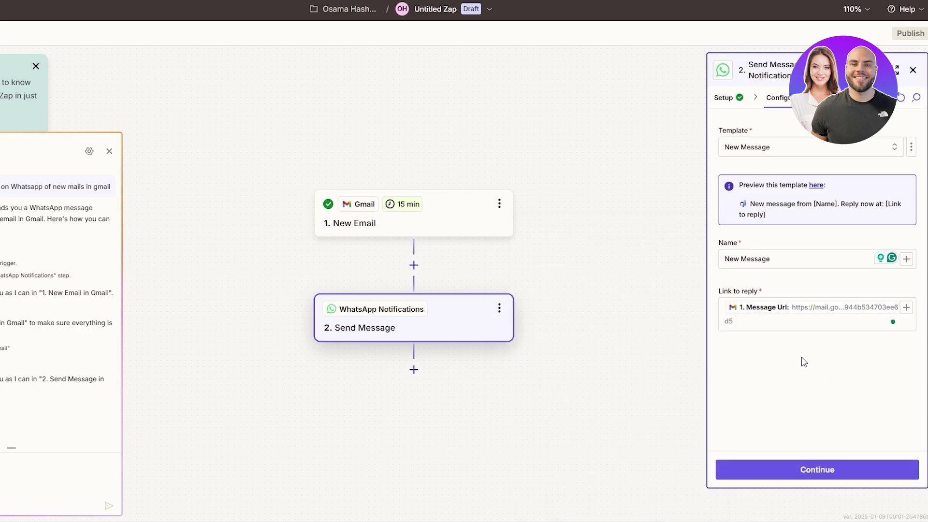
# Step: Replace the Name text with the sender's From Email and proceed to testing
pyautogui.moveTo(769, 258); pyautogui.dragTo(703, 257)
pyautogui.press('BackSpace')
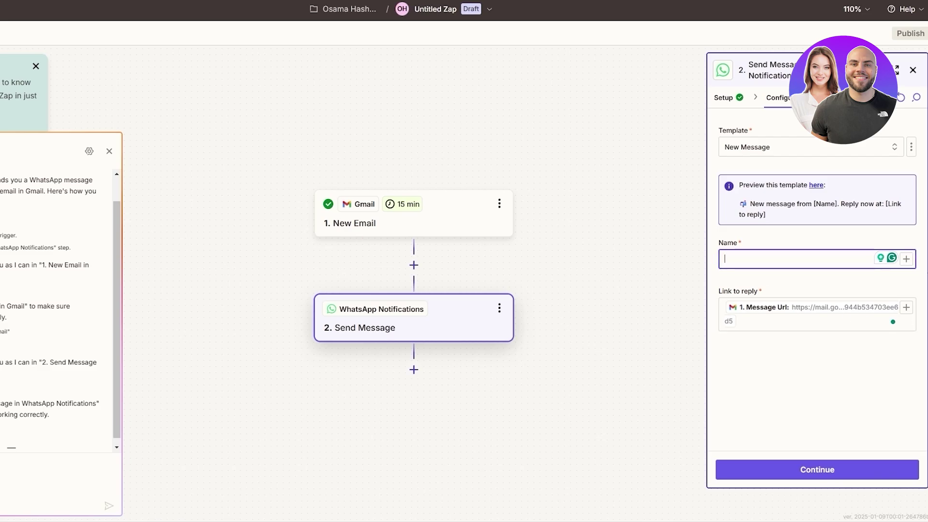
pyautogui.click(906, 258)
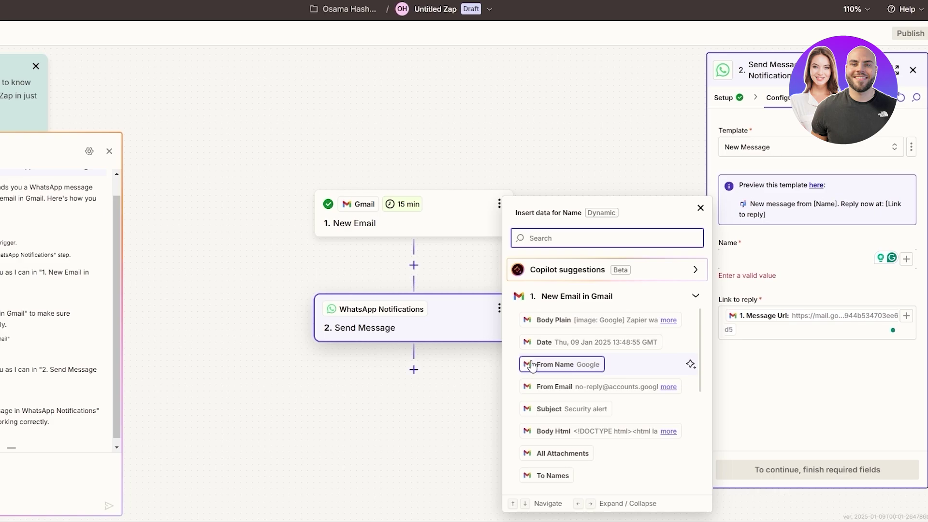
pyautogui.click(545, 386)
pyautogui.click(734, 319)
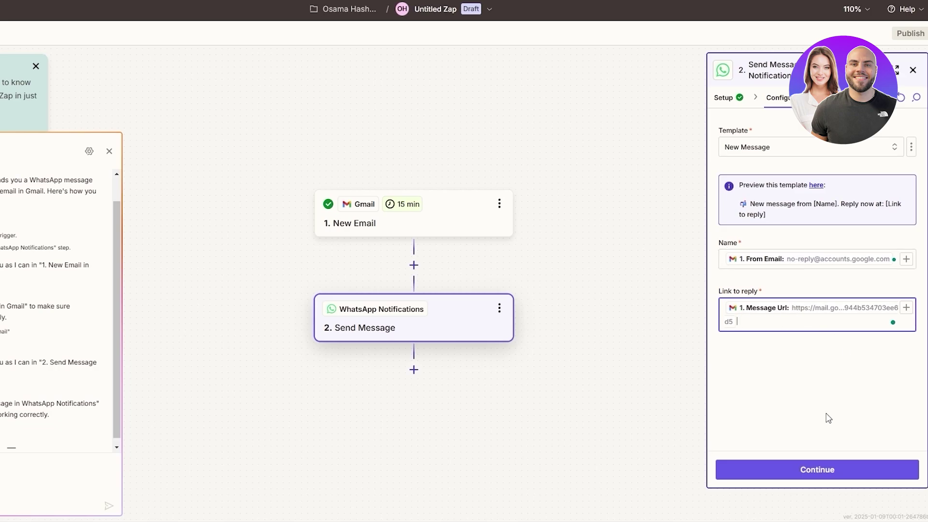
pyautogui.click(847, 476)
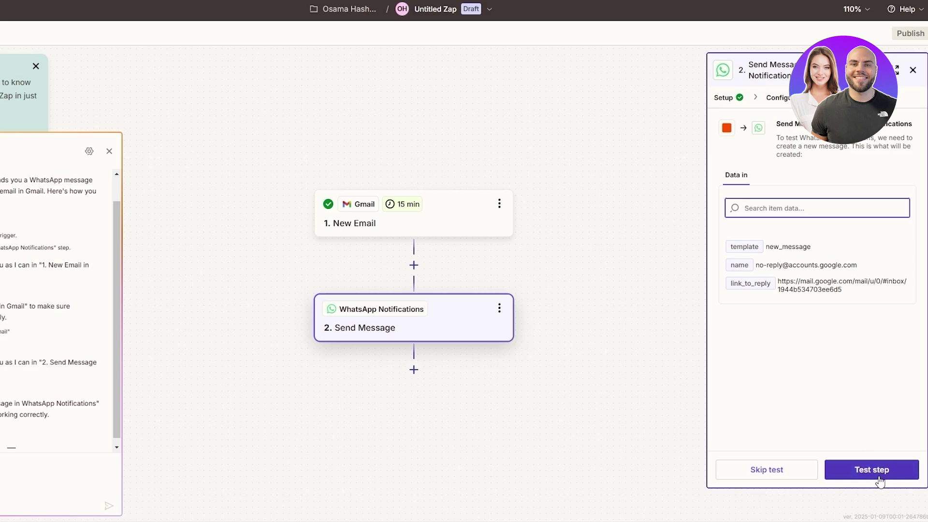
# Step: Send a test WhatsApp message and switch to WhatsApp to see it arrive
pyautogui.click(847, 476)
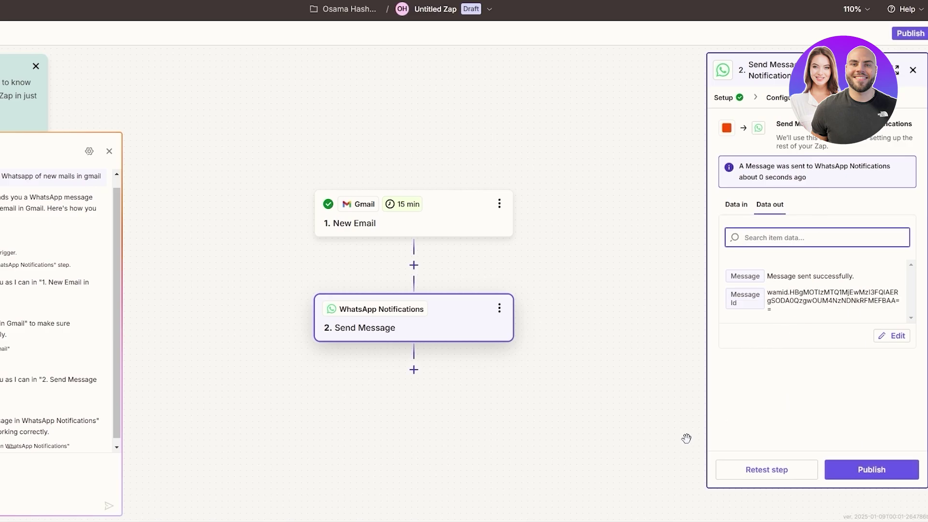
pyautogui.hotkey('alt', 'Tab')
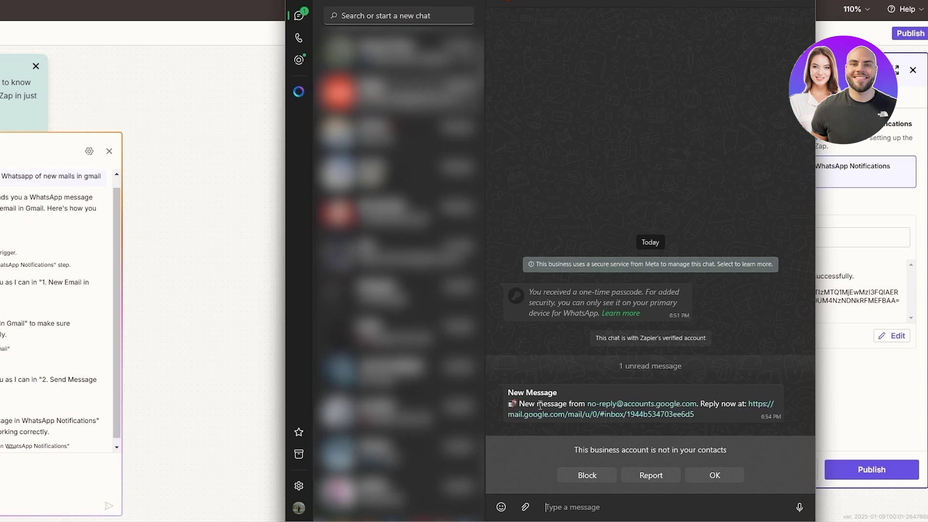
# Step: Review the received notification text, then copy the Gmail inbox URL from the address bar
pyautogui.moveTo(513, 388); pyautogui.dragTo(602, 409)
pyautogui.doubleClick(726, 405)
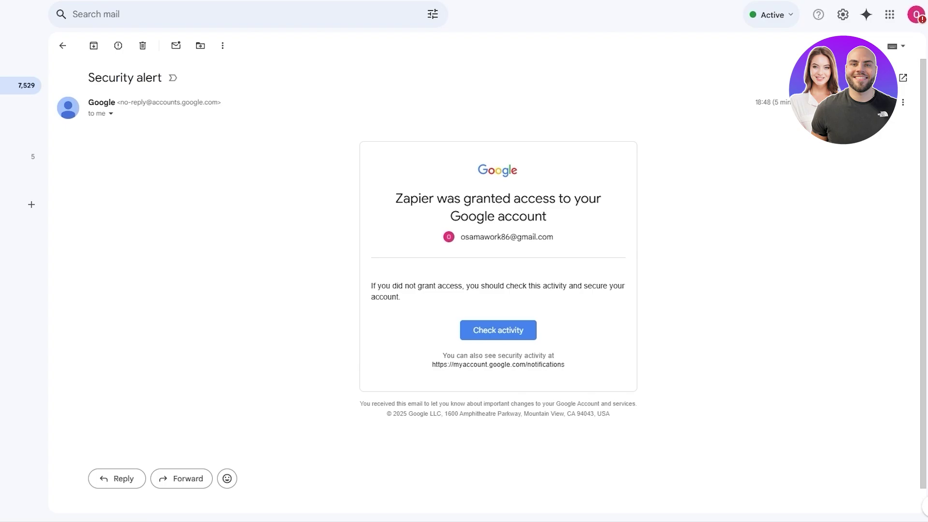
pyautogui.press('u')
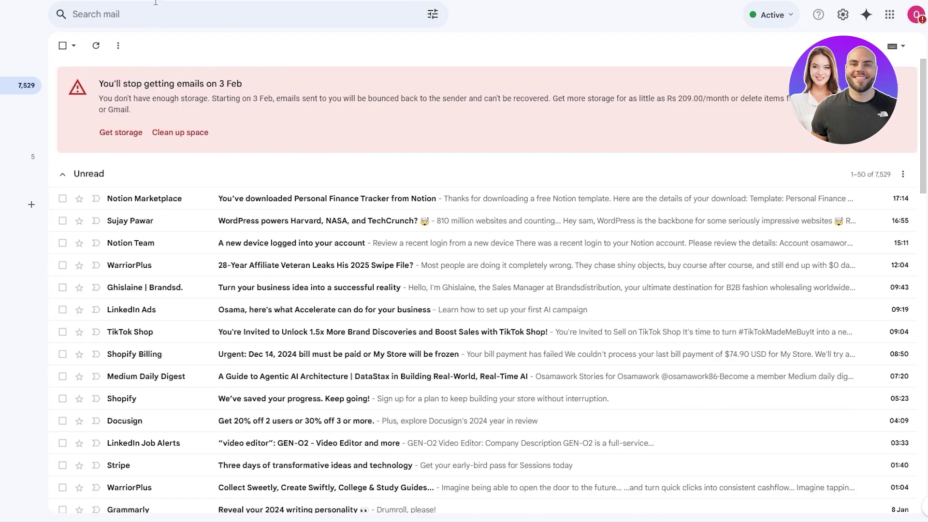
pyautogui.rightClick(126, 11)
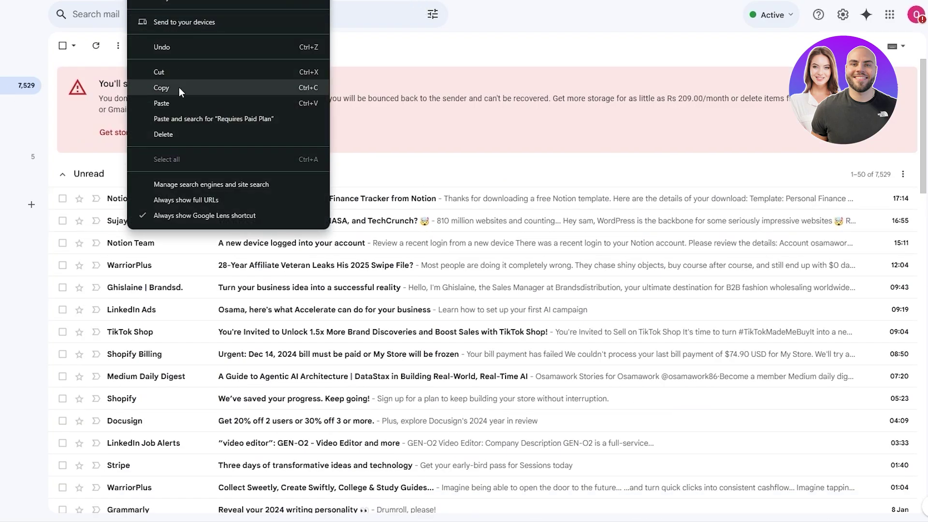
pyautogui.click(176, 91)
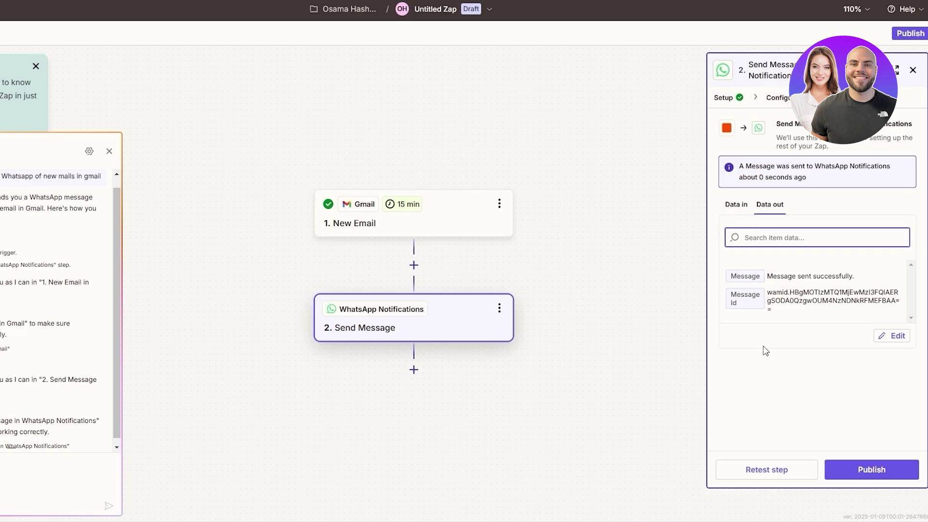
pyautogui.click(777, 98)
pyautogui.click(783, 308)
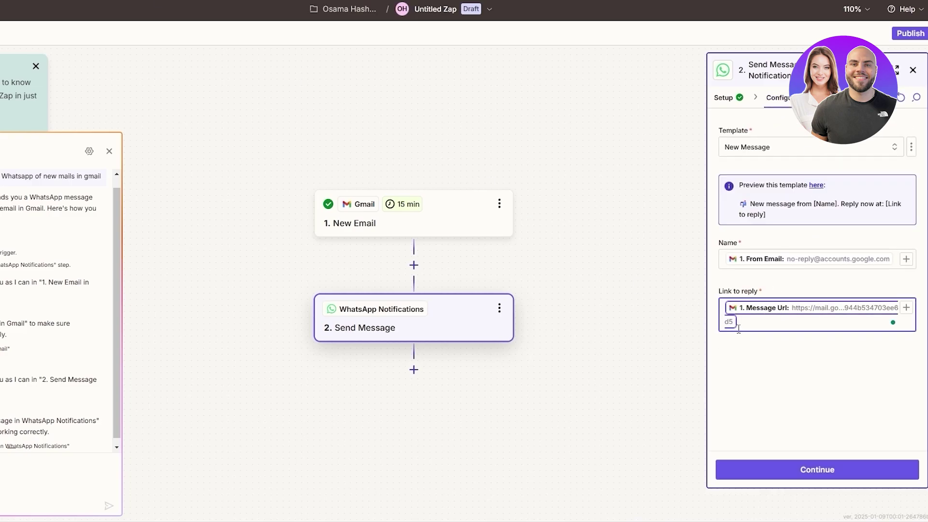
pyautogui.press('BackSpace')
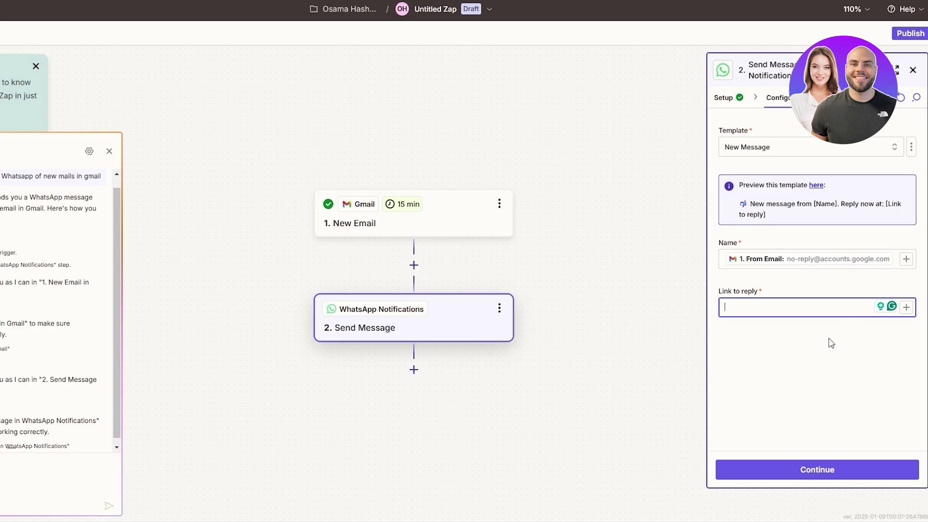
pyautogui.write('https://mail.google.com/mail/u/0/#inbox')
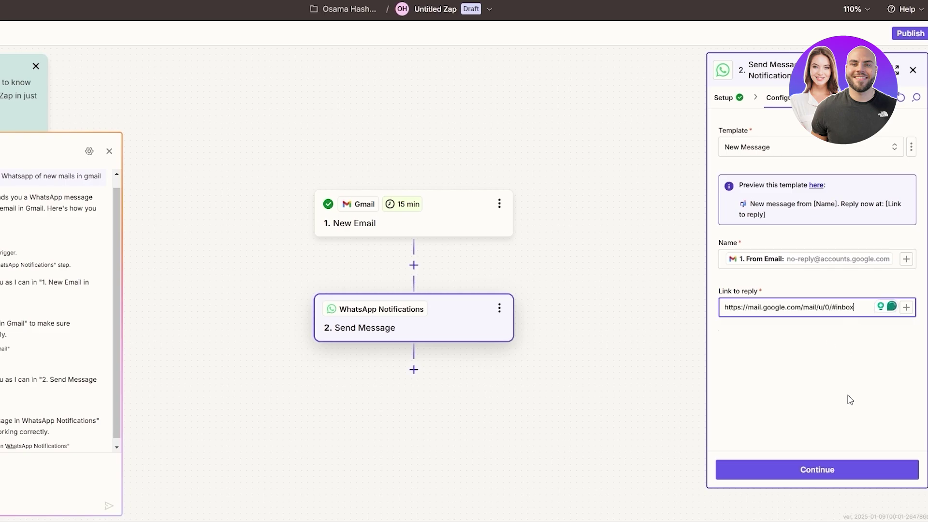
pyautogui.click(862, 470)
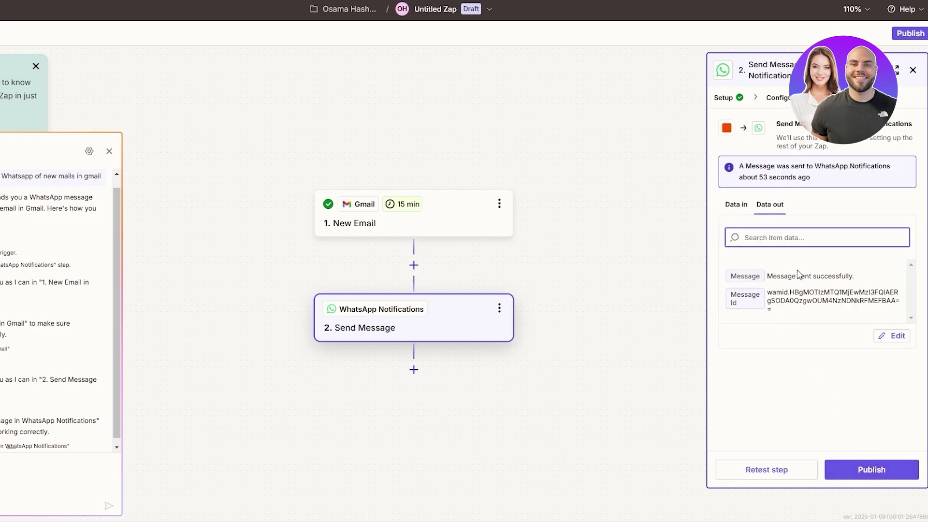
pyautogui.click(779, 98)
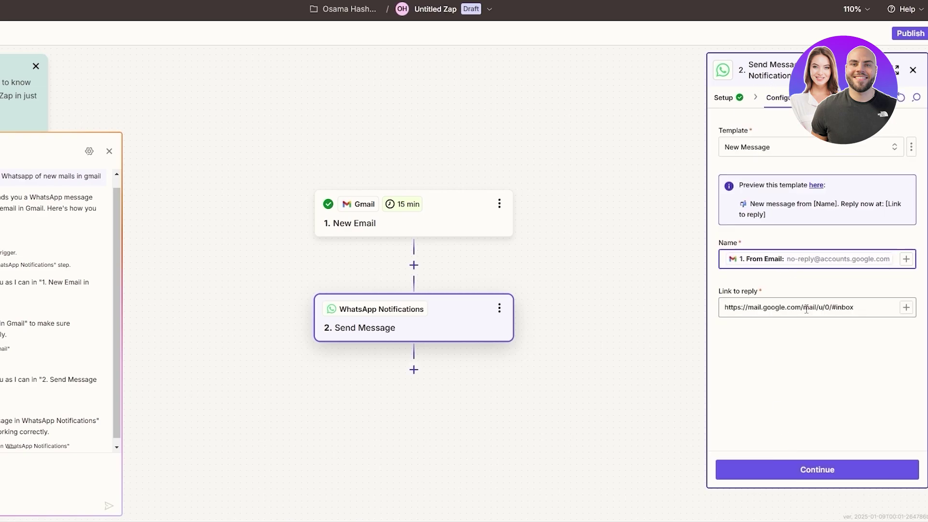
pyautogui.click(904, 260)
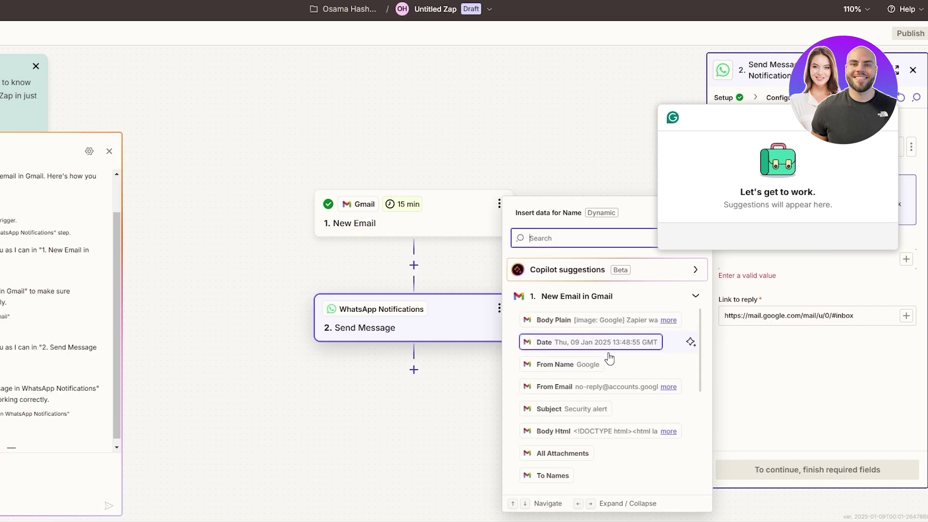
# Step: Change the Send Message Name to 'New Mail Received Check Now', correcting the spelling, and retest the step
pyautogui.click(779, 265)
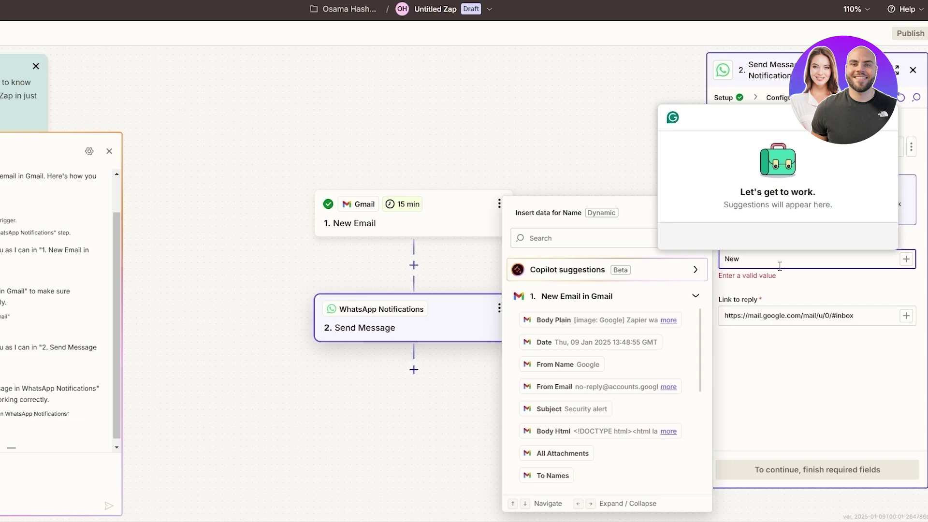
pyautogui.write('New Mail Recieved Check Now')
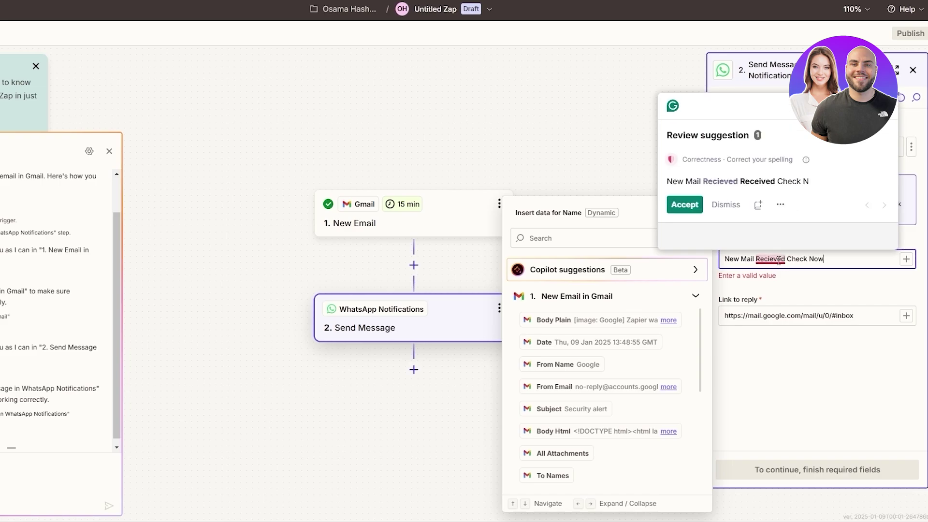
pyautogui.click(684, 204)
pyautogui.click(754, 316)
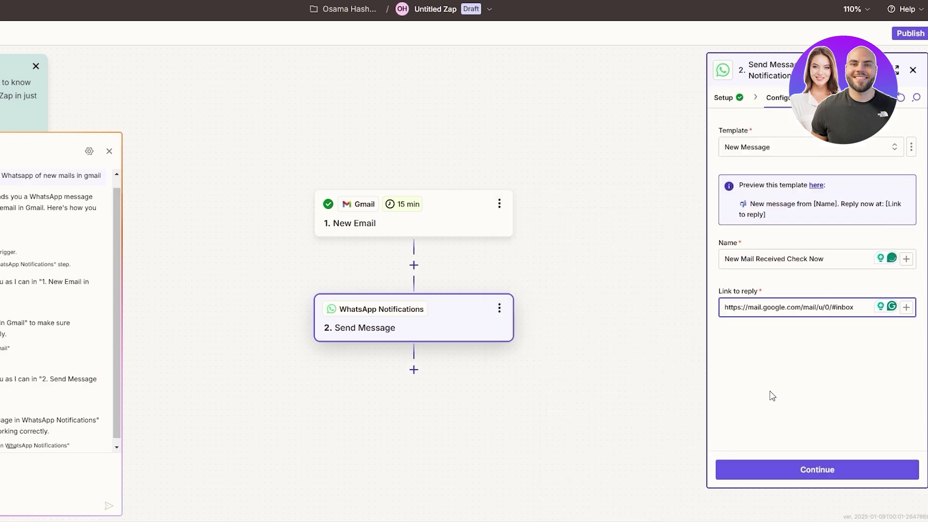
pyautogui.click(828, 481)
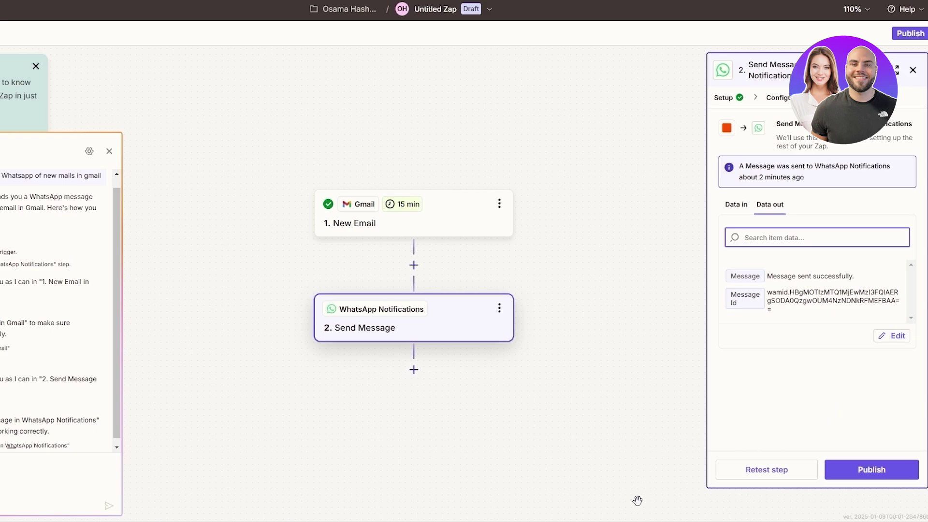
# Step: Publish the Gmail-to-WhatsApp Zap so it is switched on, then go to My Zaps
pyautogui.click(890, 467)
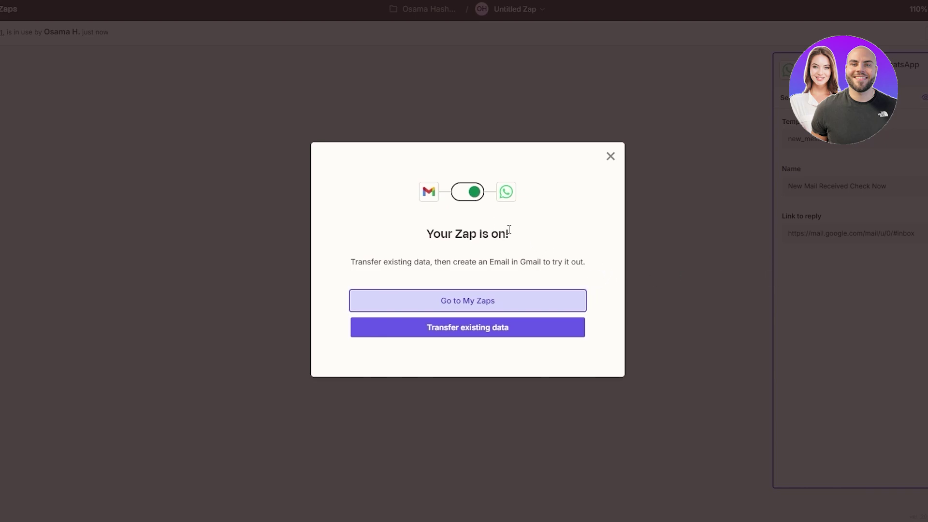
pyautogui.click(467, 300)
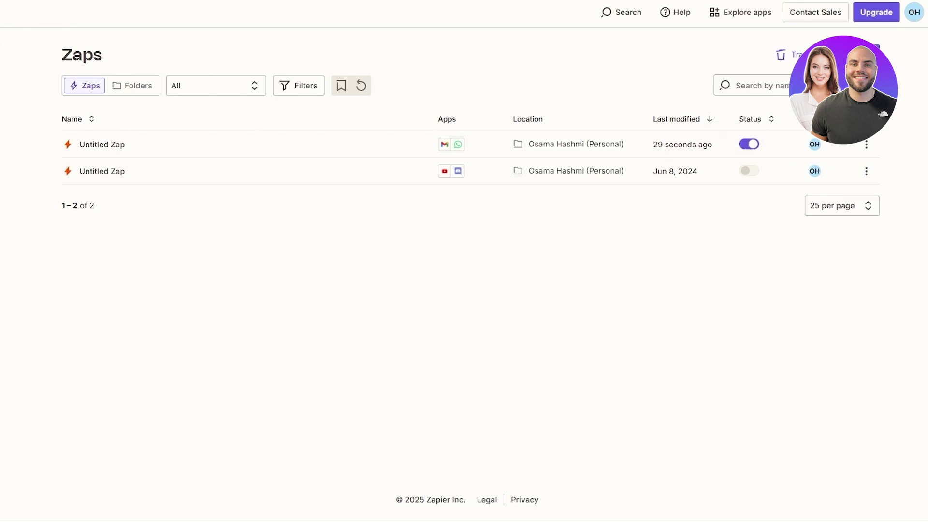
# Step: Switch off the Status toggle of the first Untitled Zap in the list
pyautogui.click(746, 147)
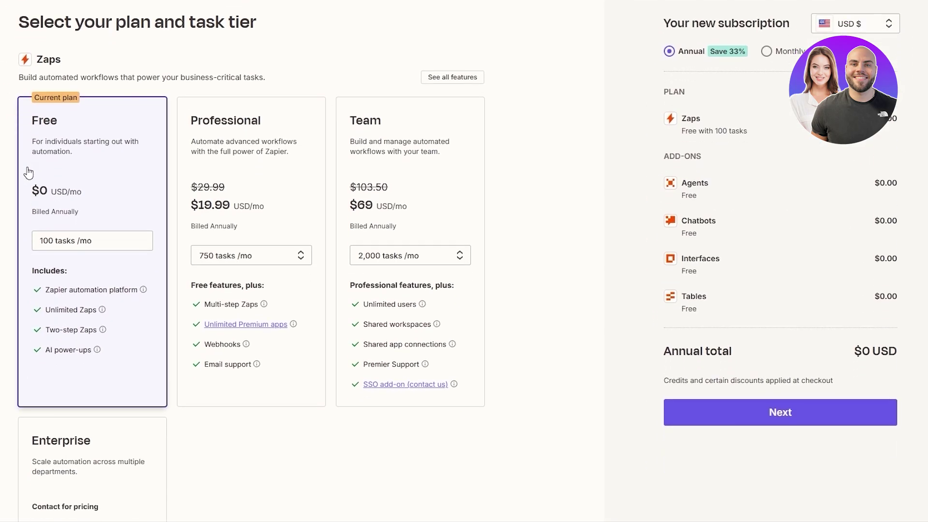
pyautogui.scroll(-3, 94, 459)
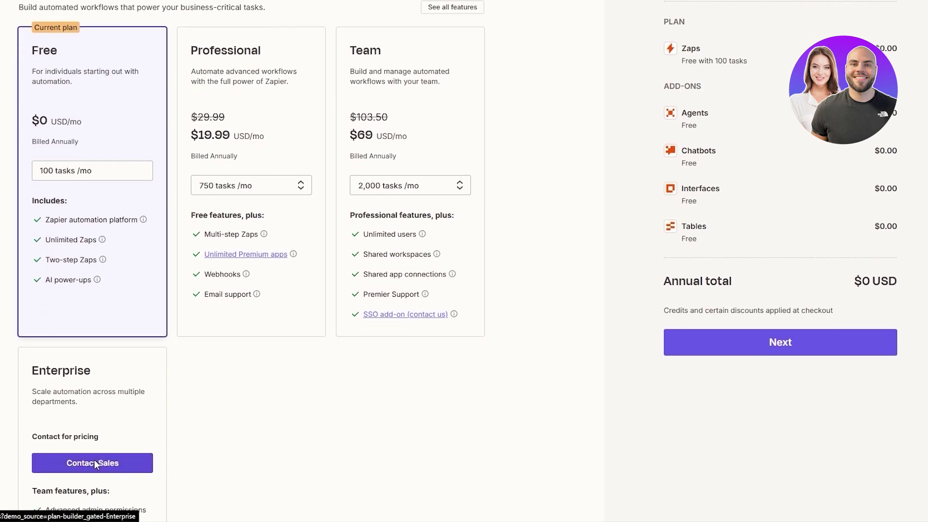
pyautogui.scroll(5, 131, 356)
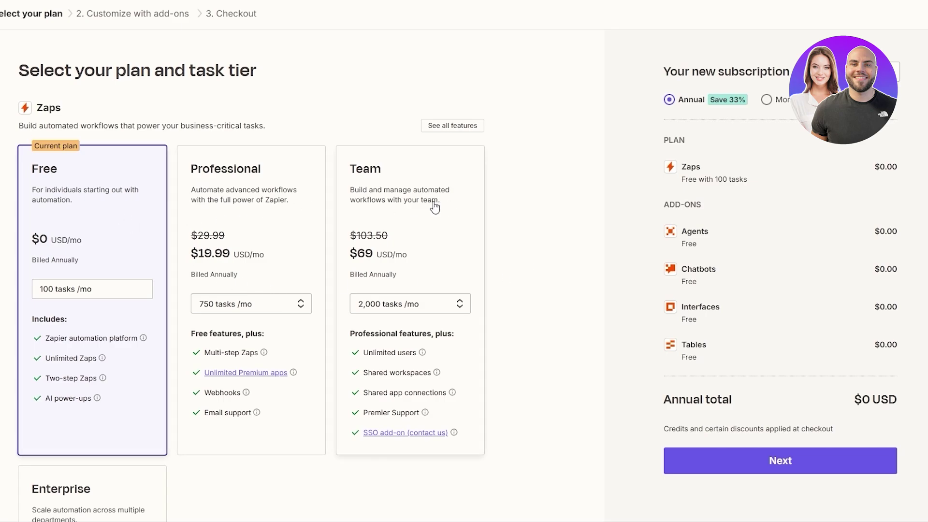
pyautogui.moveTo(63, 368)
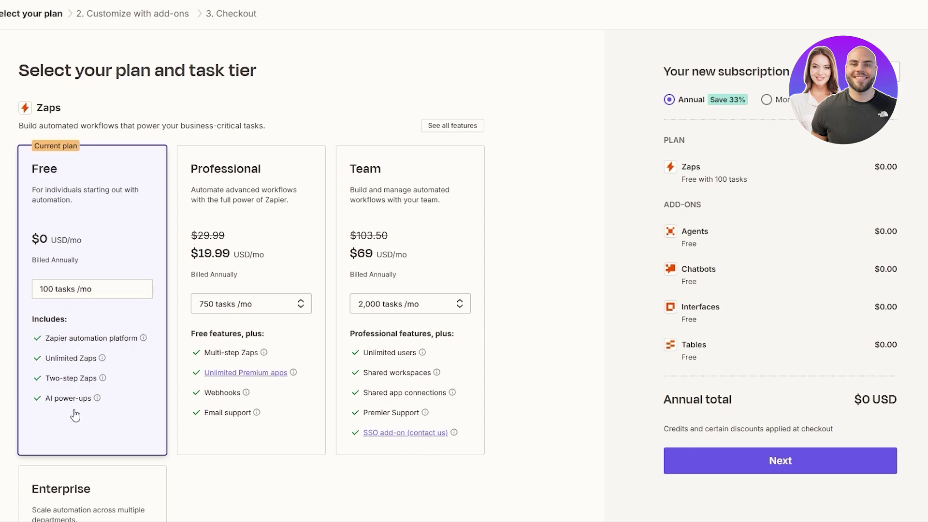
pyautogui.moveTo(52, 385)
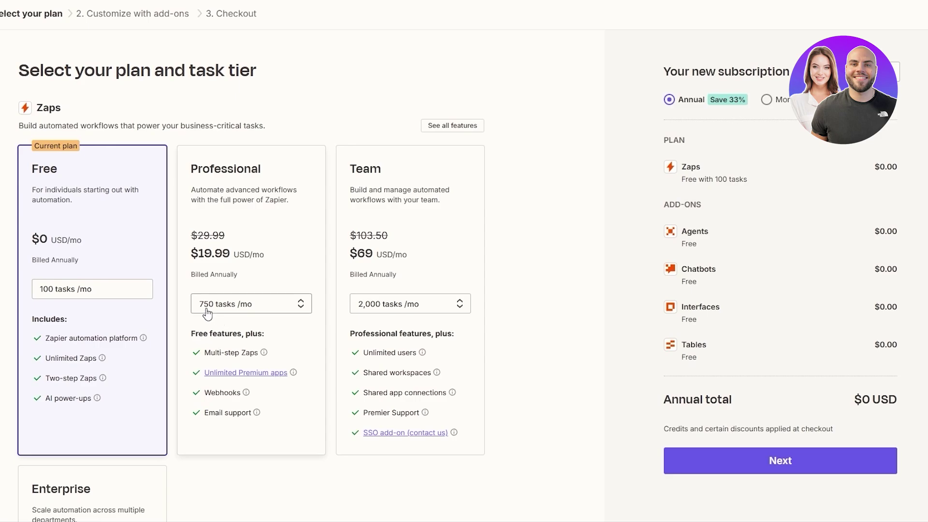
pyautogui.moveTo(243, 360)
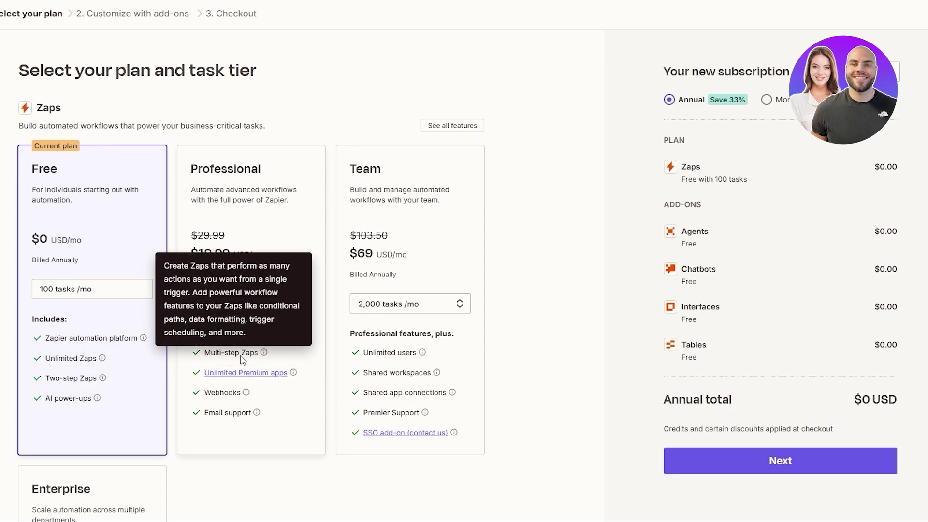